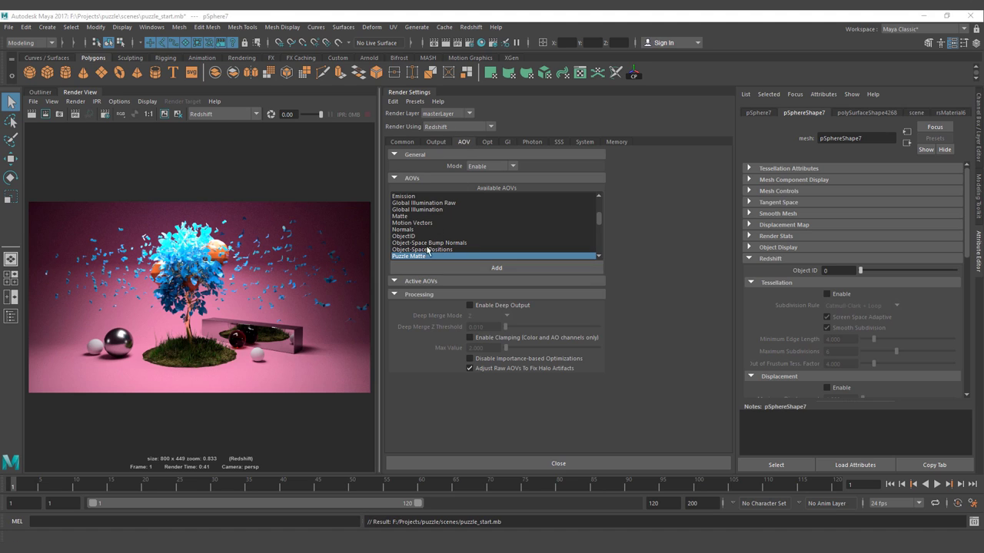
Step: Add a Puzzle Matte AOV to the Redshift outputs and open its settings, with Mode set to Material ID
{"action": "left_click", "coordinate": [454, 268]}
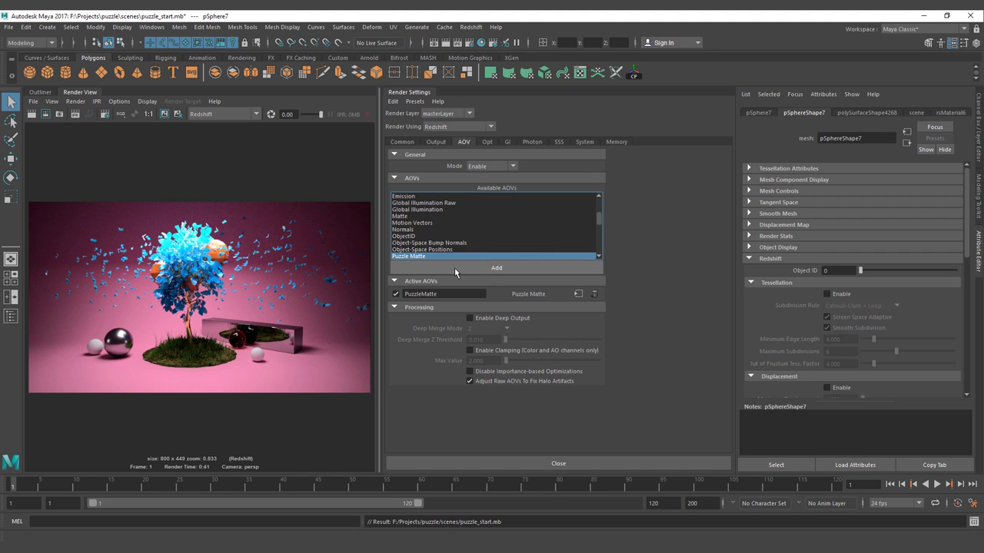
{"action": "left_click", "coordinate": [577, 295]}
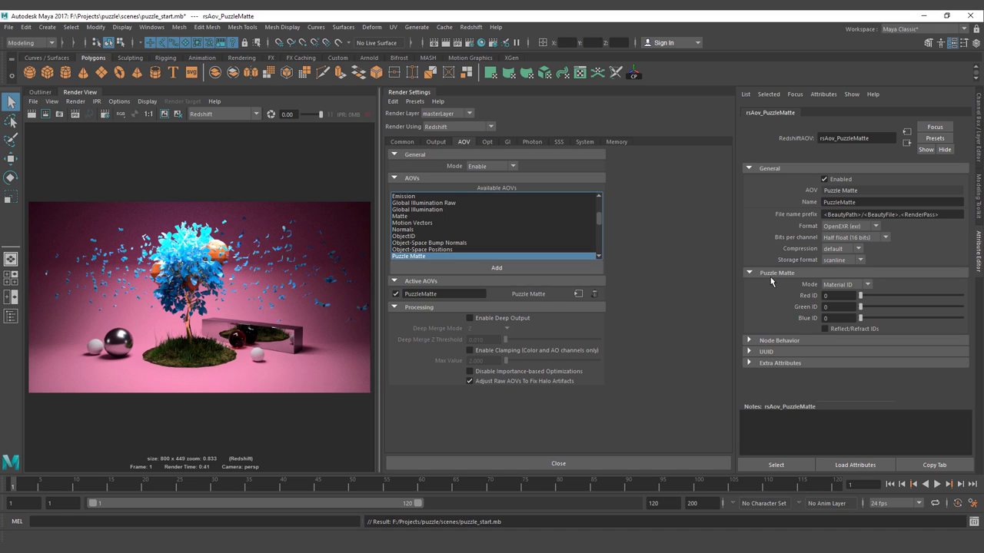
Step: Switch the Puzzle Matte mode from Material ID to Object ID and re-render the frame
{"action": "left_click", "coordinate": [867, 285]}
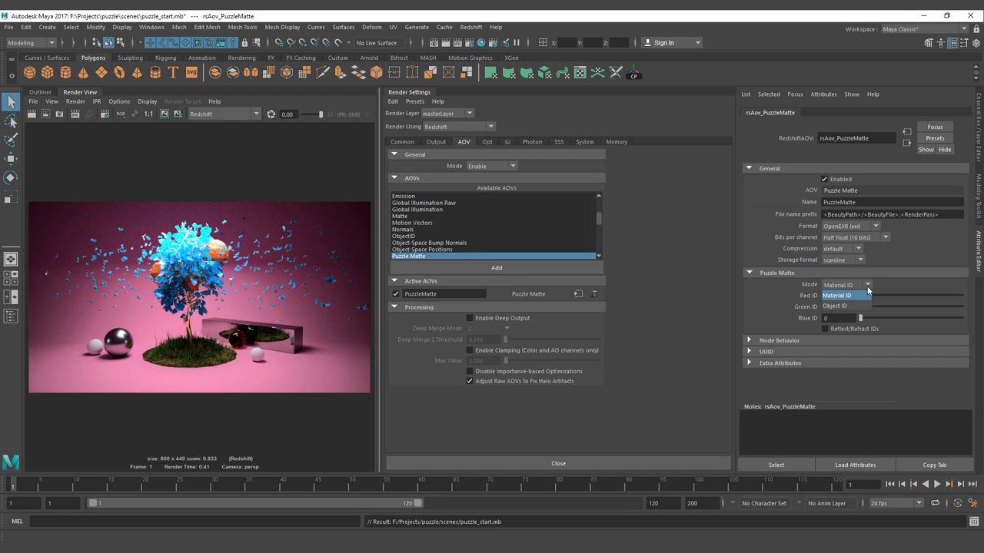
{"action": "left_click", "coordinate": [842, 305]}
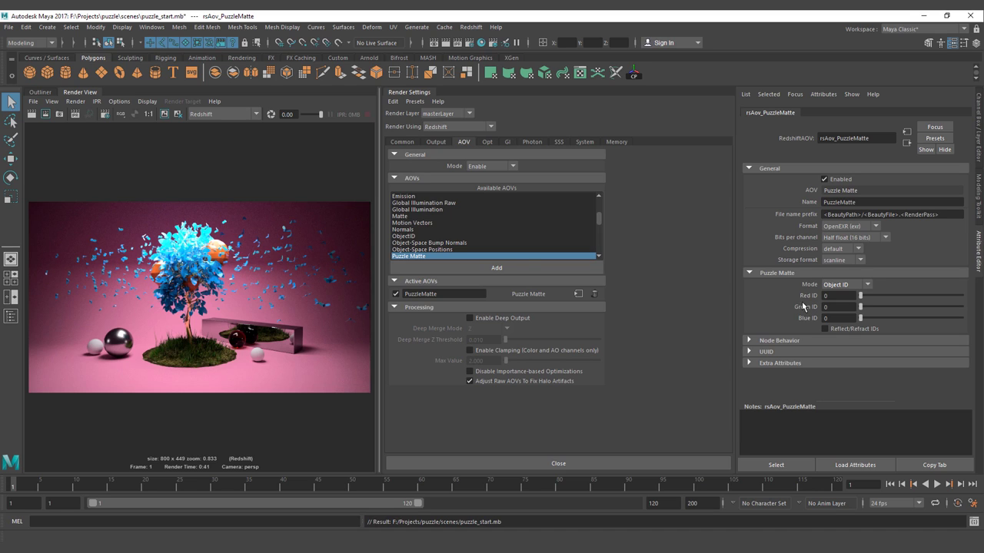
{"action": "left_click", "coordinate": [31, 114]}
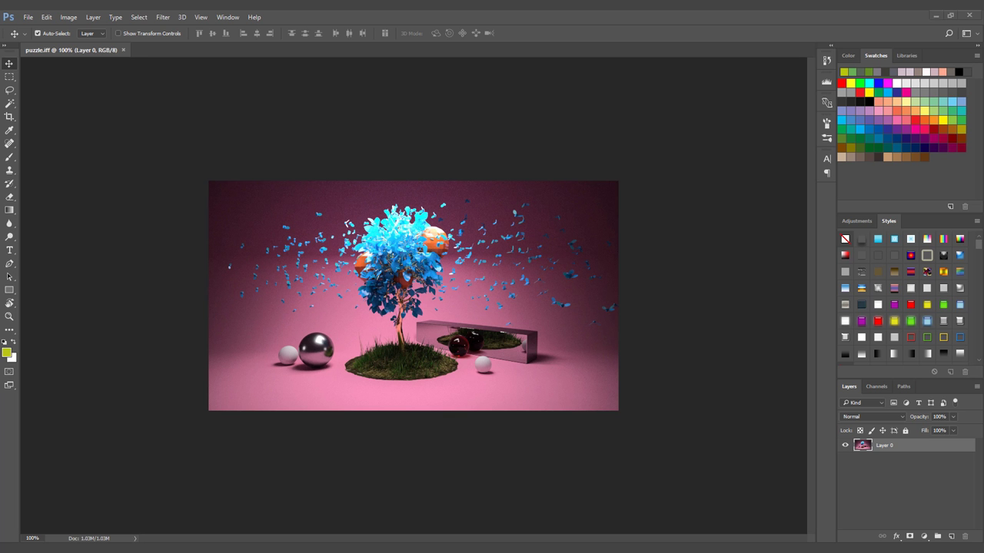
Step: Open puzzle.PuzzleMatte.exr in Photoshop, find its channels all black, and return to Maya
{"action": "key", "text": "ctrl+o"}
{"action": "left_click", "coordinate": [185, 98]}
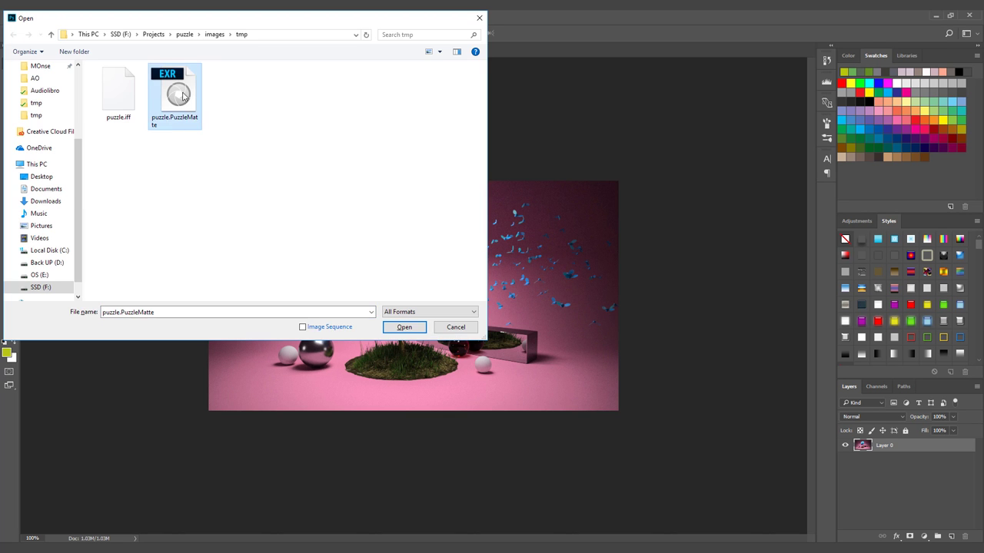
{"action": "double_click", "coordinate": [193, 107]}
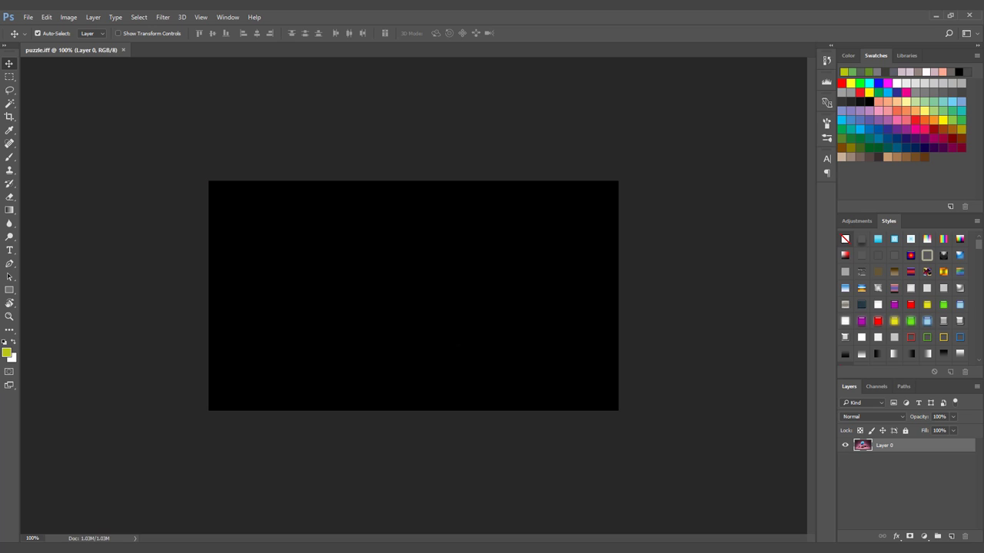
{"action": "left_click", "coordinate": [874, 387]}
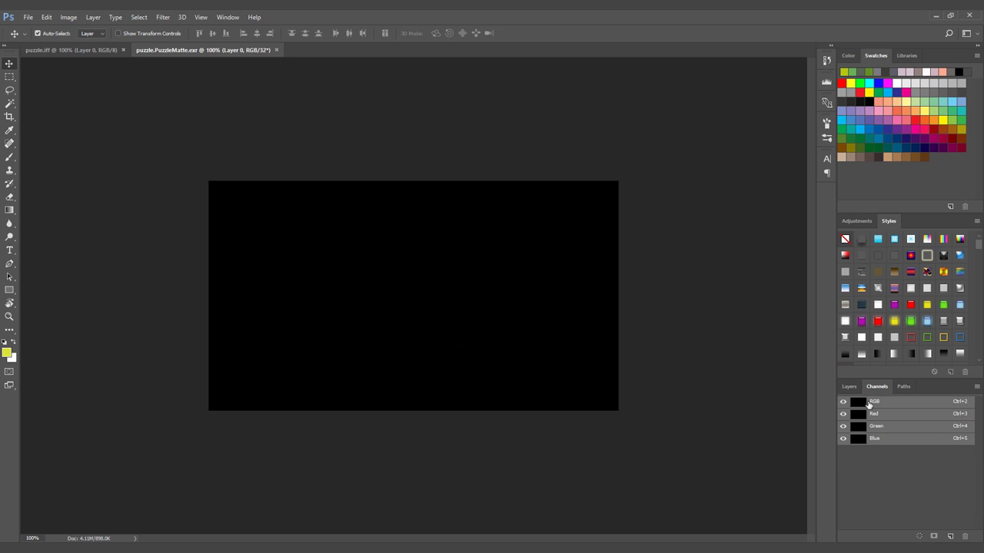
{"action": "left_click", "coordinate": [849, 387]}
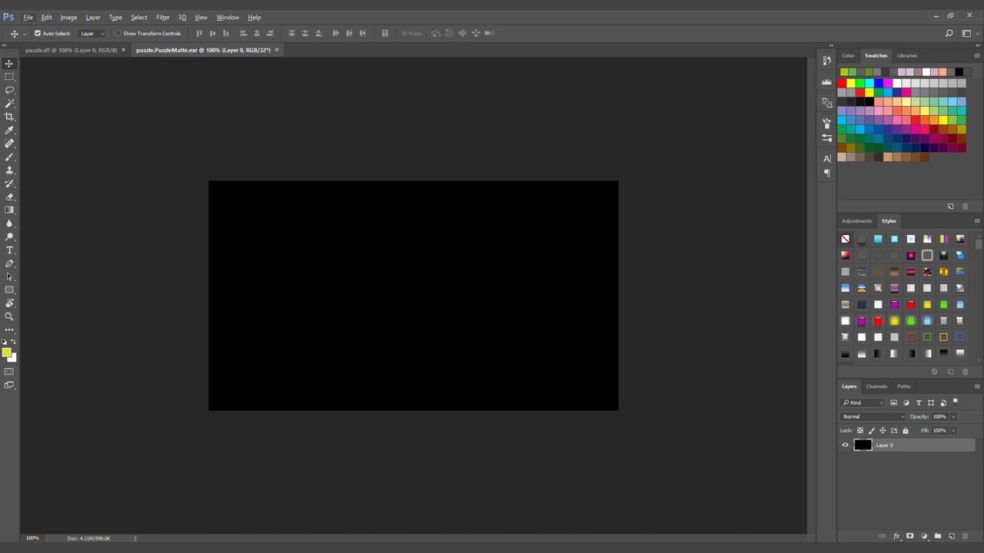
{"action": "left_click", "coordinate": [346, 508]}
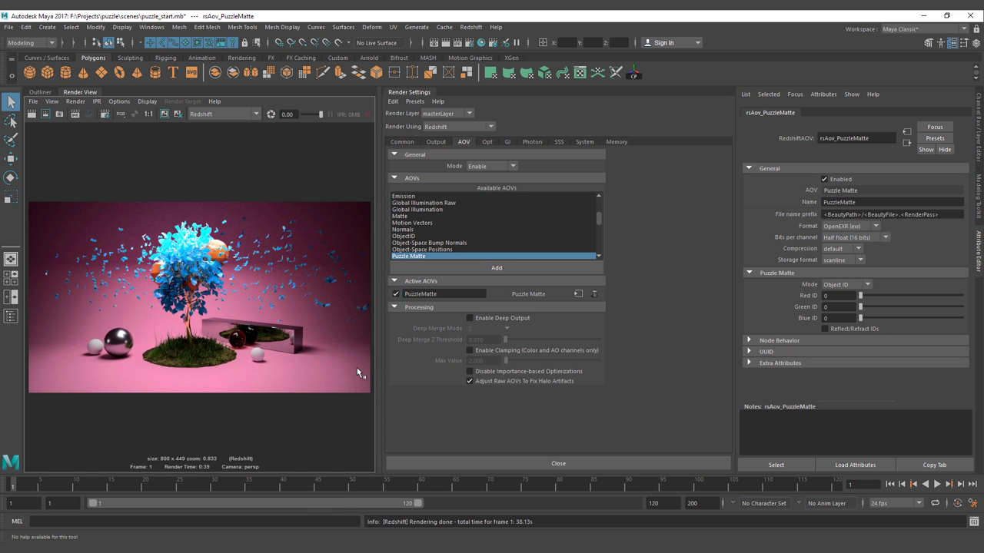
Step: Give the tree's leaves and the floating leaf instances their own Redshift object IDs
{"action": "left_click_drag", "start_coordinate": [382, 124], "coordinate": [619, 124]}
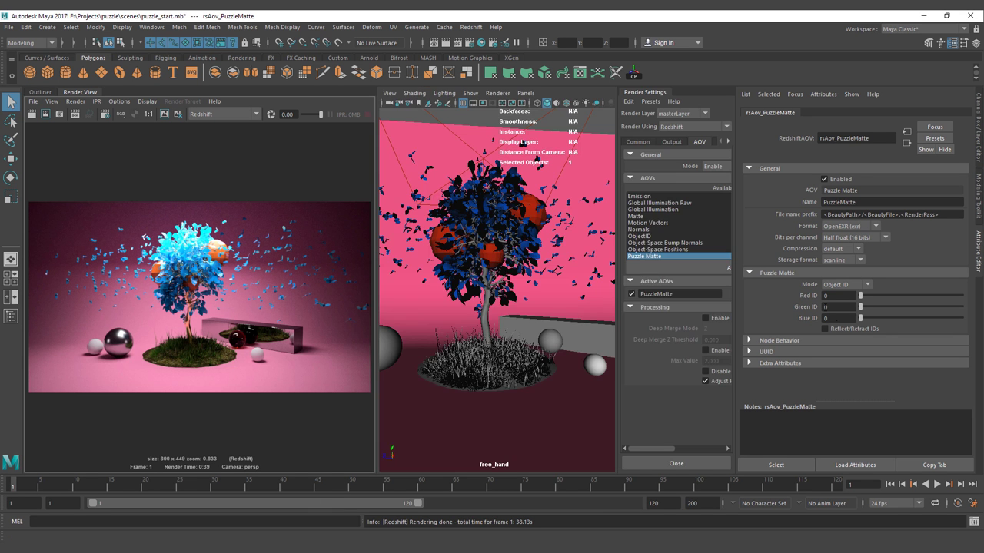
{"action": "left_click", "coordinate": [518, 254]}
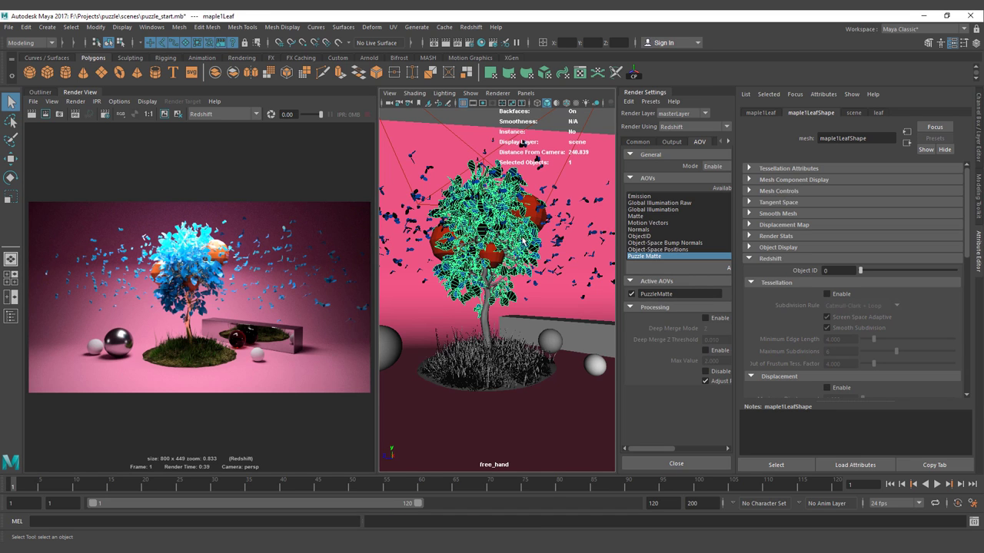
{"action": "left_click", "coordinate": [836, 270]}
{"action": "left_click", "coordinate": [554, 244]}
{"action": "left_click", "coordinate": [555, 244]}
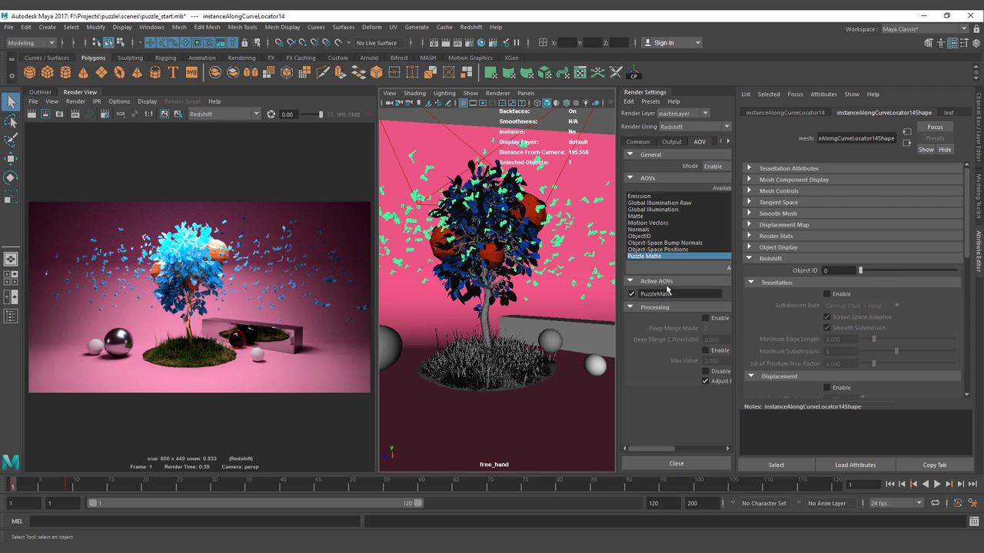
{"action": "left_click", "coordinate": [836, 270]}
{"action": "type", "text": "1"}
Step: Set the trunk's Redshift Object ID to 3, then start and cancel a test render
{"action": "left_click", "coordinate": [494, 299]}
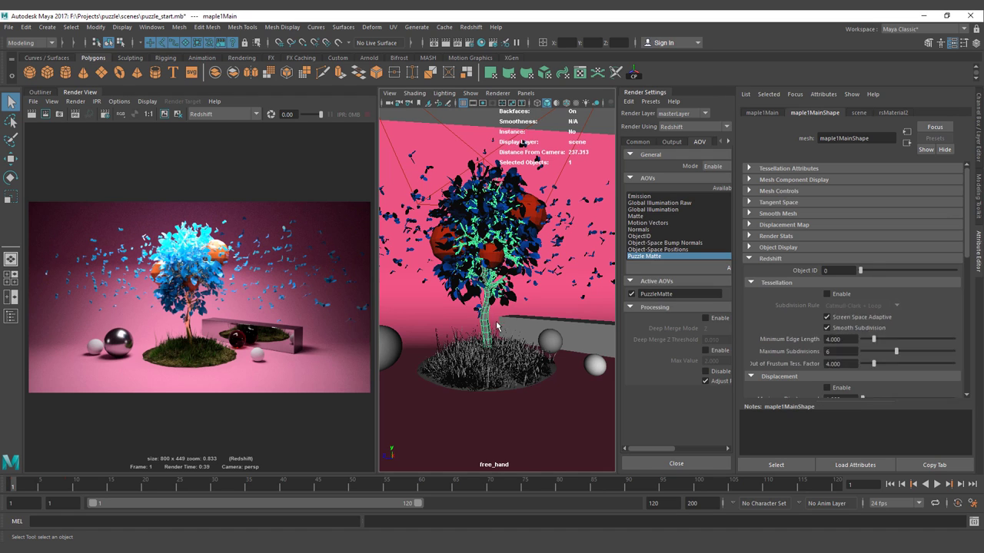
{"action": "left_click", "coordinate": [833, 271]}
{"action": "type", "text": "3"}
{"action": "key", "text": "Return"}
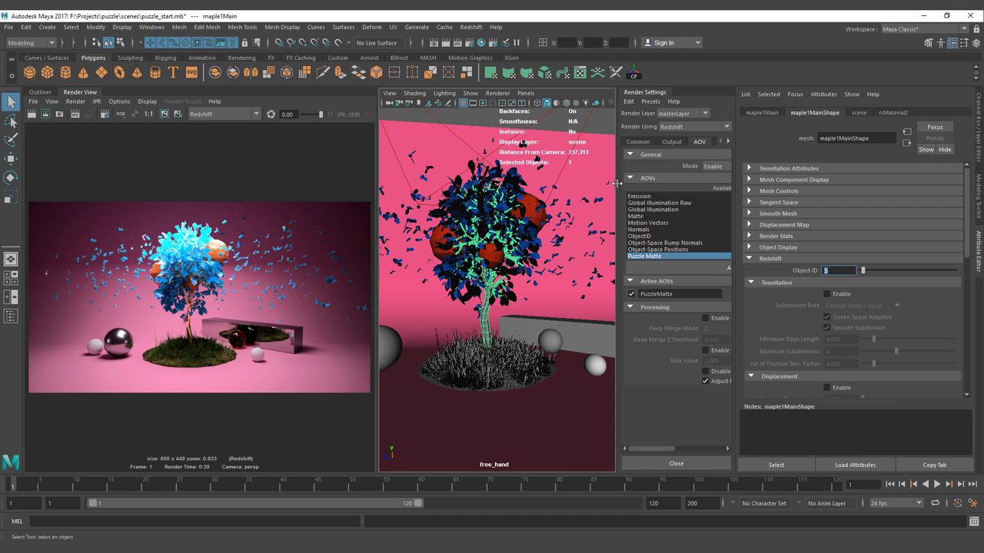
{"action": "left_click", "coordinate": [31, 115]}
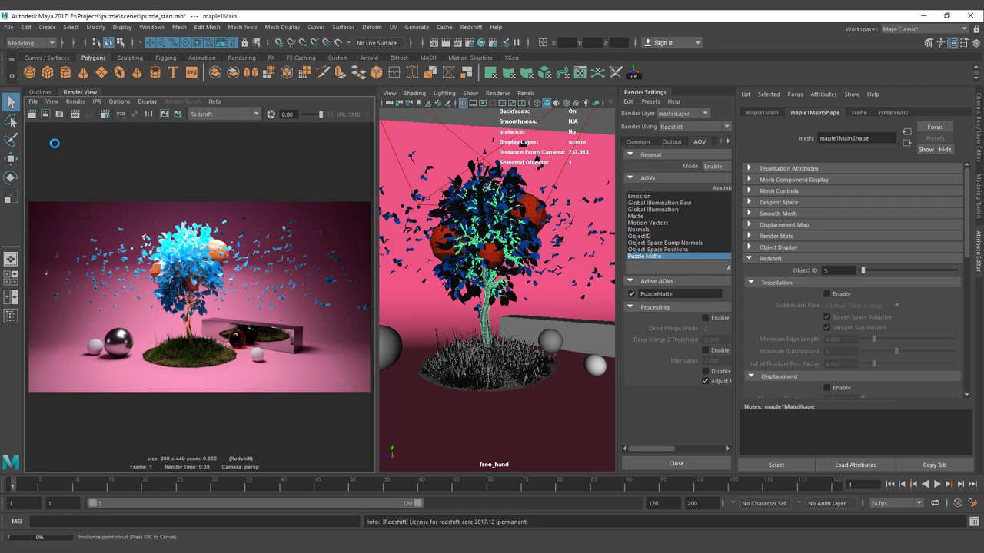
{"action": "key", "text": "Escape"}
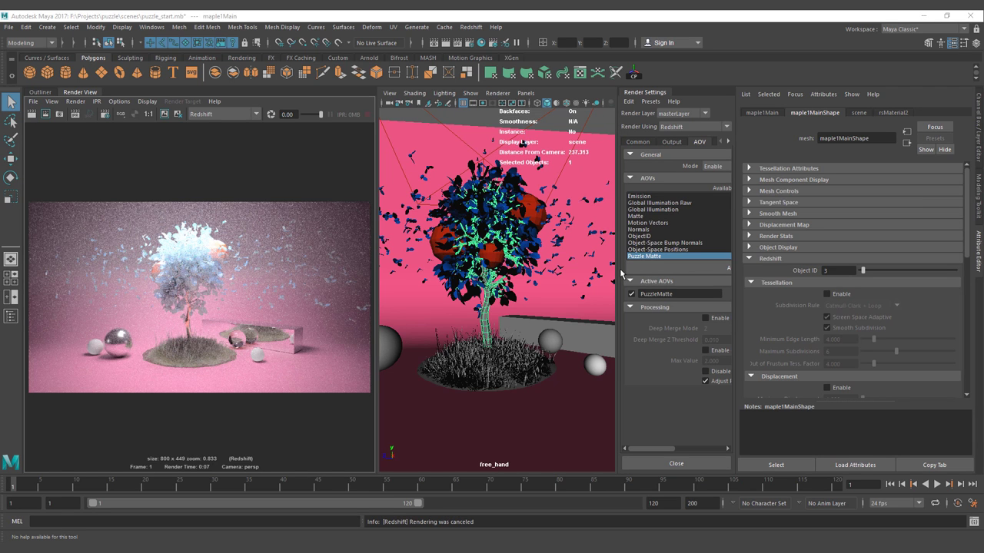
{"action": "left_click_drag", "start_coordinate": [618, 273], "coordinate": [432, 273]}
Step: Map the Puzzle Matte Red, Green and Blue IDs to 1, 2 and 3 and render again
{"action": "left_click", "coordinate": [629, 294]}
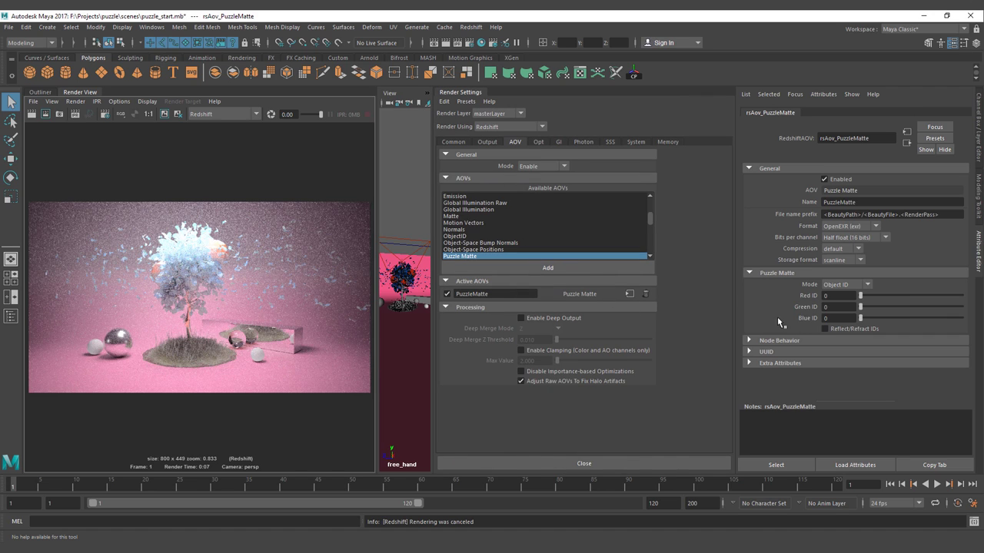
{"action": "left_click", "coordinate": [840, 298]}
{"action": "type", "text": "1"}
{"action": "key", "text": "Tab"}
{"action": "type", "text": "2"}
{"action": "key", "text": "Tab"}
{"action": "left_click", "coordinate": [44, 114]}
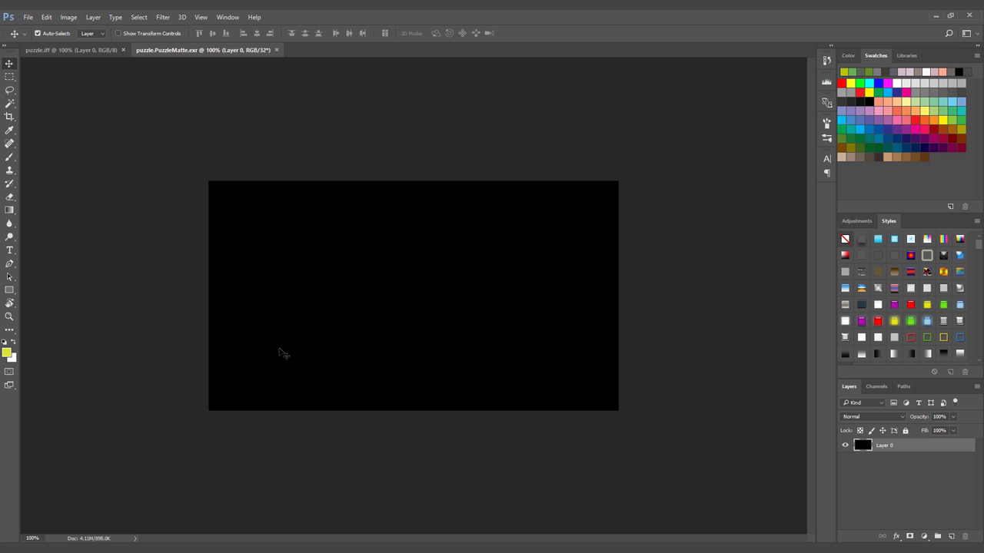
{"action": "key", "text": "ctrl+o"}
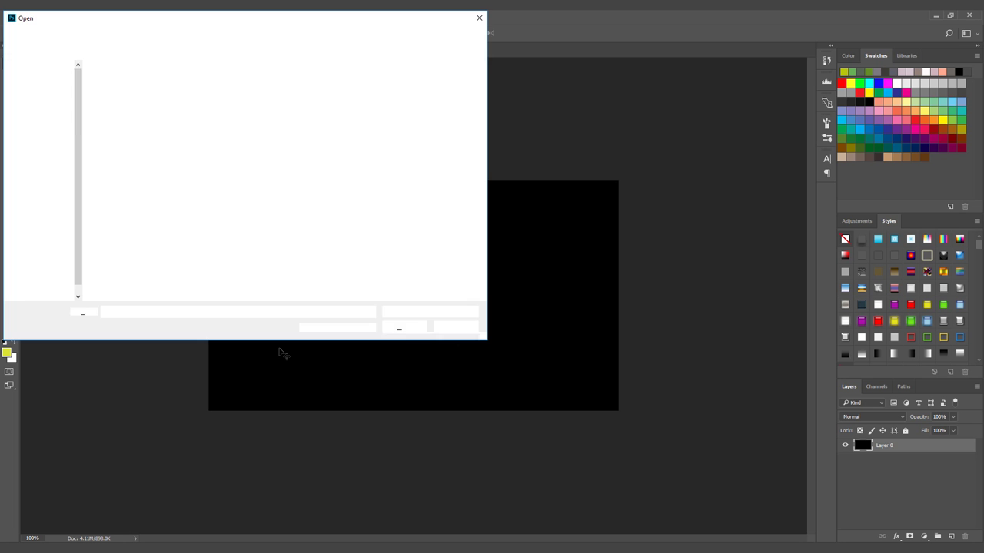
Step: Open the new puzzle.PuzzleMatte.exr in Photoshop and check its red, green and blue channels
{"action": "double_click", "coordinate": [175, 93]}
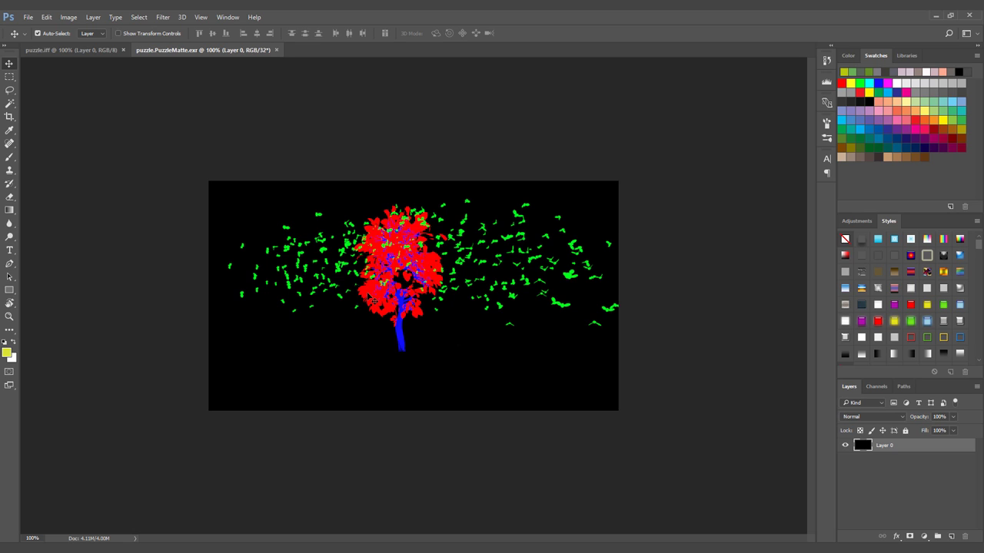
{"action": "left_click", "coordinate": [877, 386]}
{"action": "left_click", "coordinate": [872, 414]}
{"action": "left_click", "coordinate": [878, 426]}
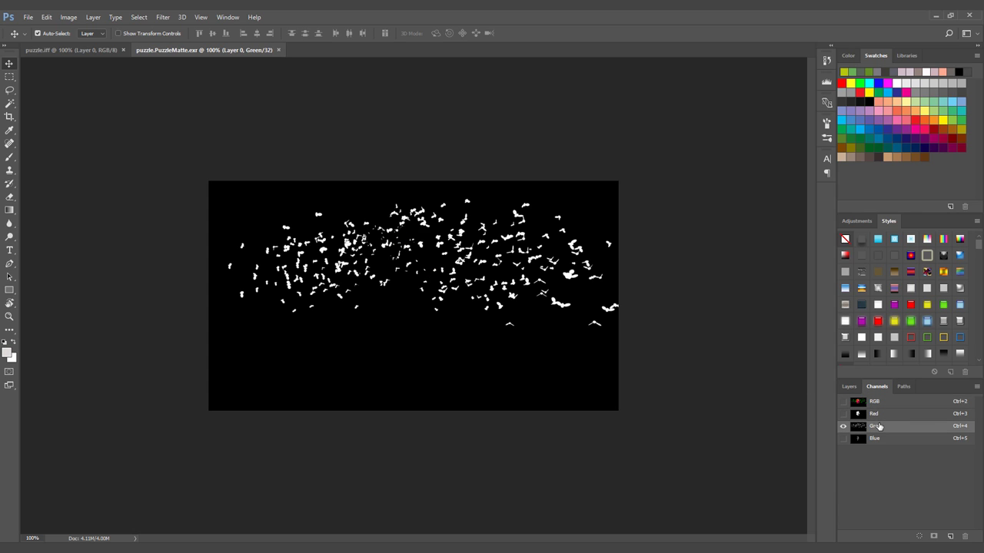
{"action": "left_click", "coordinate": [880, 438]}
{"action": "left_click", "coordinate": [879, 414]}
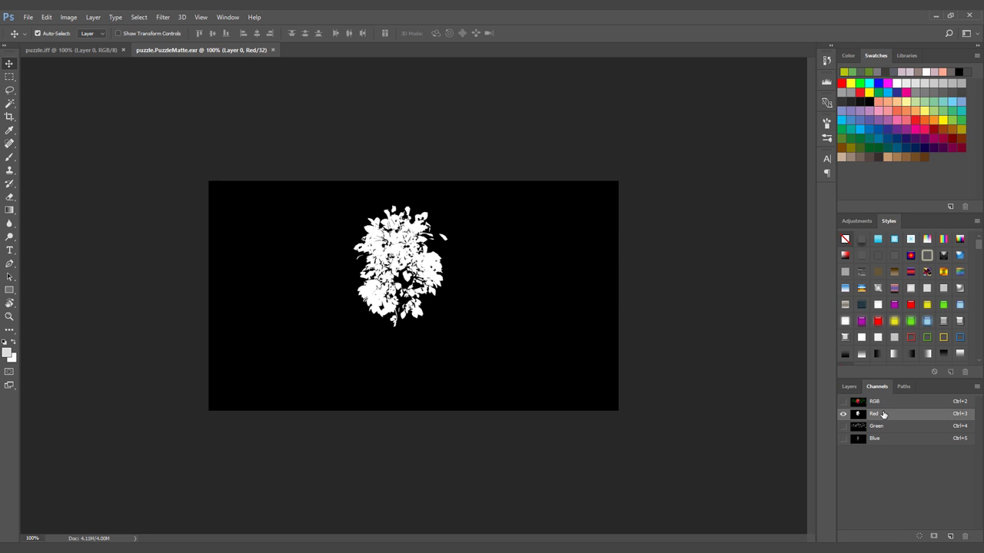
{"action": "left_click", "coordinate": [845, 401]}
{"action": "left_click", "coordinate": [848, 386]}
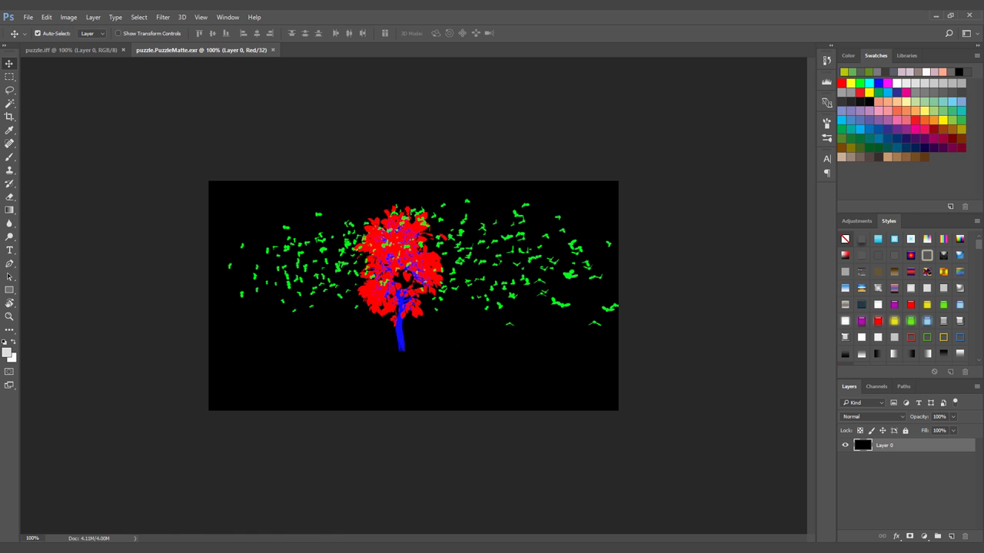
Step: Bring the Nuke compositing session forward
{"action": "mouse_move", "coordinate": [230, 547]}
{"action": "left_click", "coordinate": [297, 509]}
{"action": "left_click", "coordinate": [355, 416]}
Step: Read puzzle.PuzzleMatte.exr into Nuke's viewer, step through its R, G and B mattes, then return to Maya
{"action": "key", "text": "ctrl+v"}
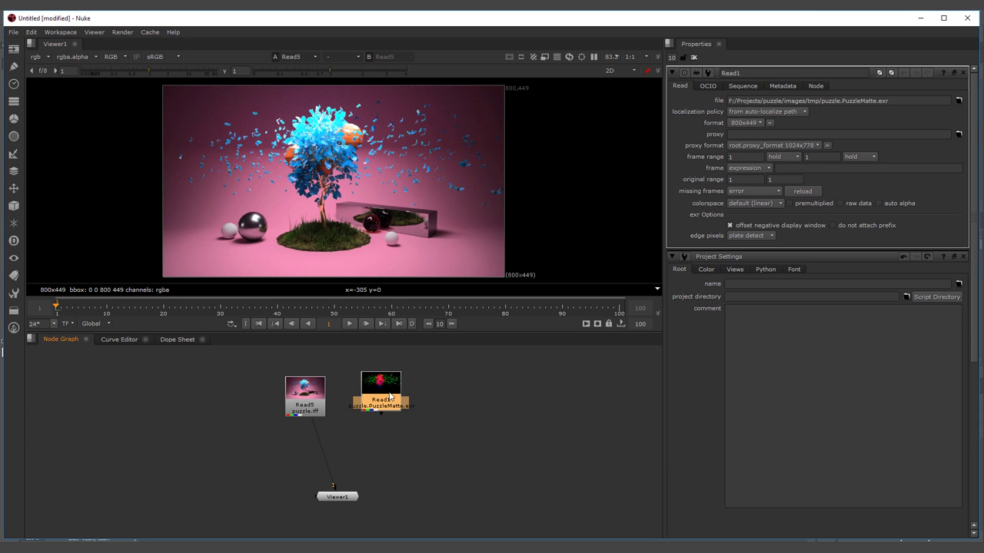
{"action": "left_click_drag", "start_coordinate": [336, 498], "coordinate": [337, 496]}
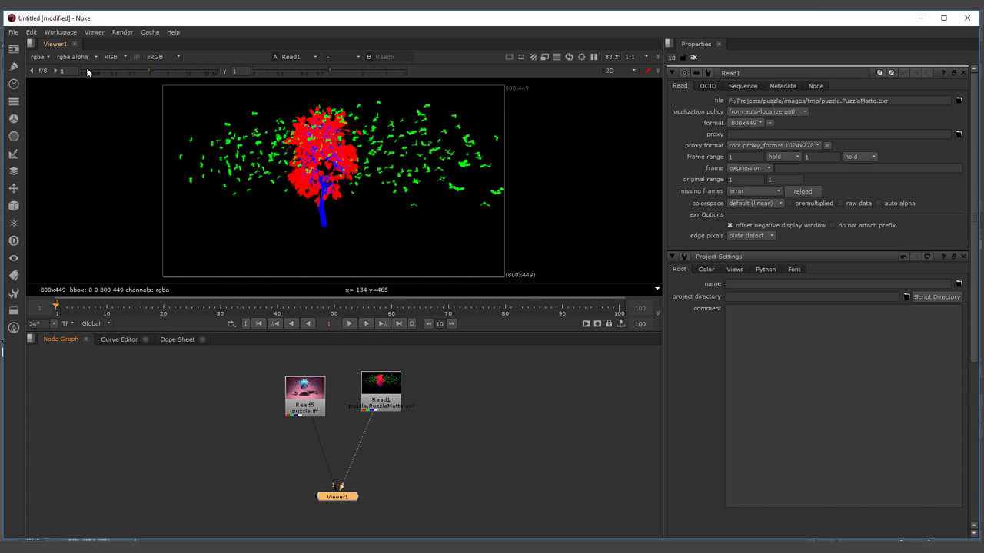
{"action": "key", "text": "r"}
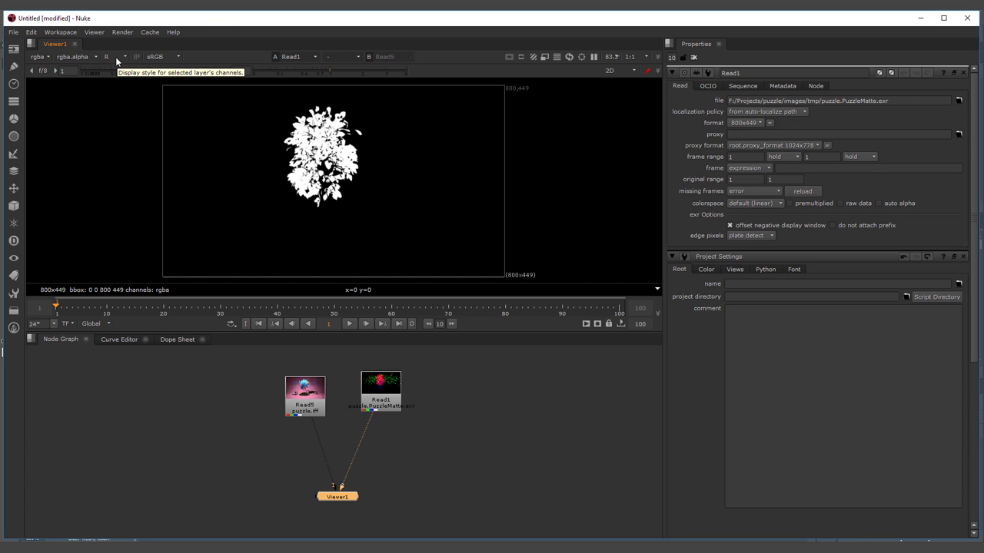
{"action": "key", "text": "g"}
{"action": "key", "text": "b"}
{"action": "key", "text": "r"}
{"action": "key", "text": "g"}
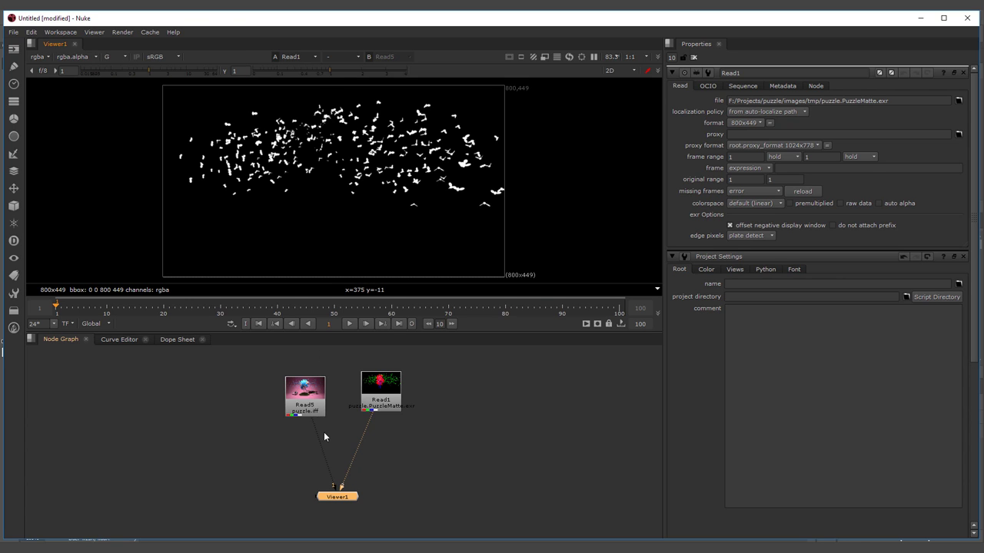
{"action": "left_click", "coordinate": [345, 509]}
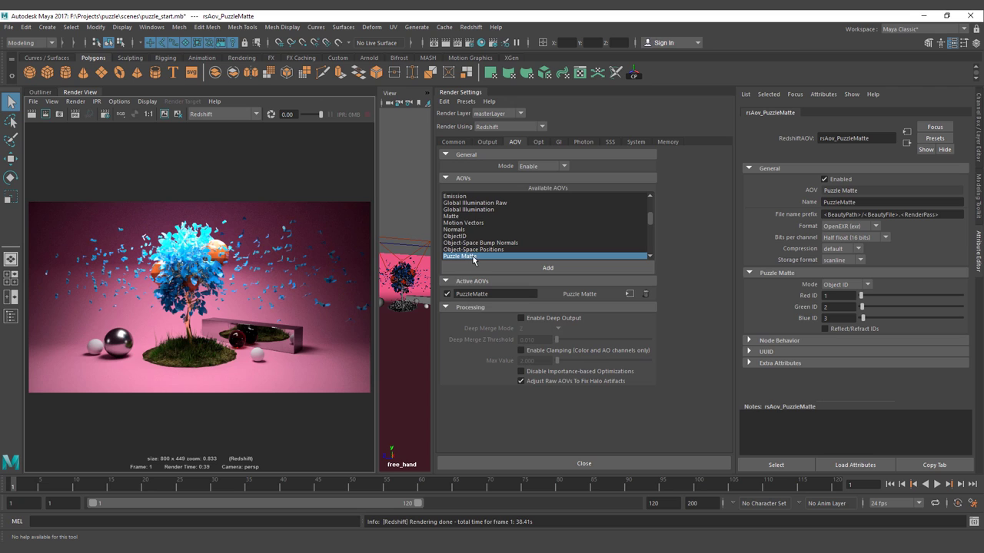
Step: Add a second Puzzle Matte, PuzzleMatte1, with Red, Green and Blue IDs 4, 5 and 6
{"action": "left_click", "coordinate": [547, 267]}
{"action": "left_click", "coordinate": [629, 308]}
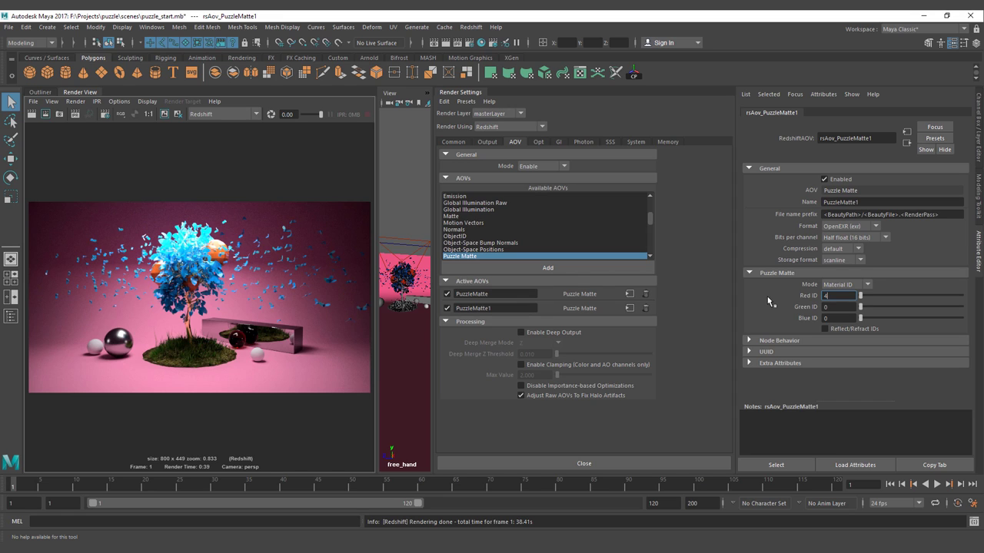
{"action": "key", "text": "BackSpace"}
{"action": "key", "text": "Tab"}
{"action": "type", "text": "5"}
{"action": "key", "text": "Tab"}
{"action": "type", "text": "6"}
{"action": "key", "text": "Return"}
Step: Set PuzzleMatte1's mode to Object ID
{"action": "left_click", "coordinate": [835, 284]}
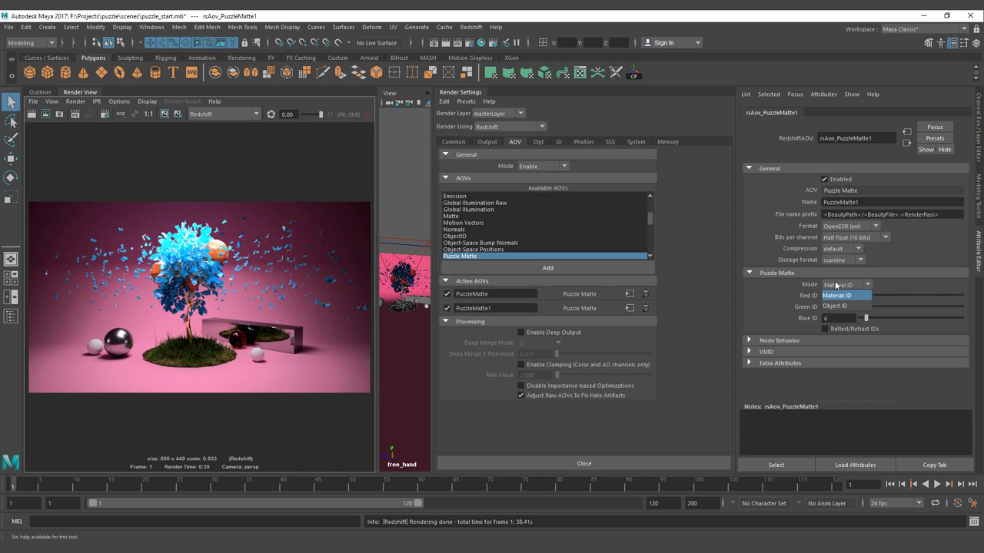
{"action": "left_click", "coordinate": [843, 309]}
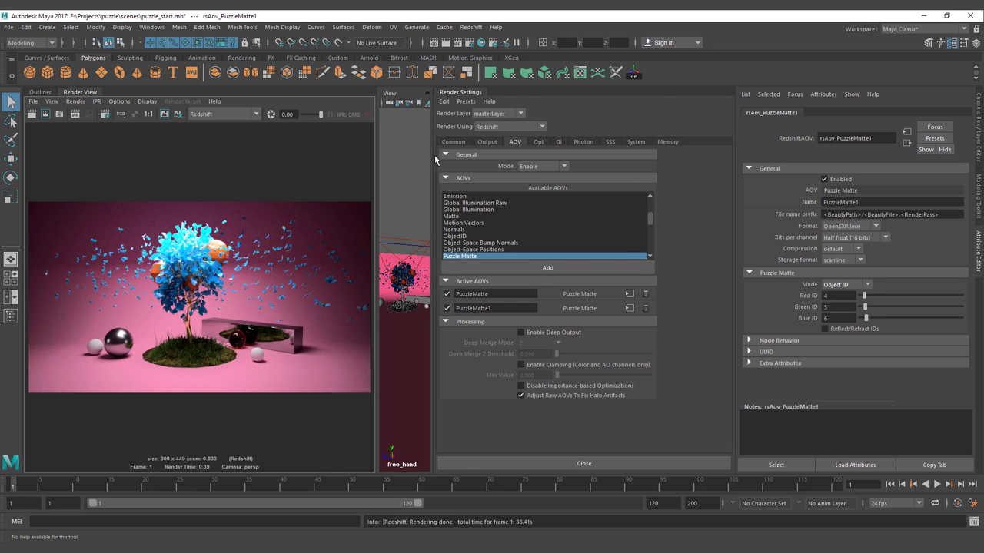
{"action": "left_click_drag", "start_coordinate": [434, 154], "coordinate": [662, 177]}
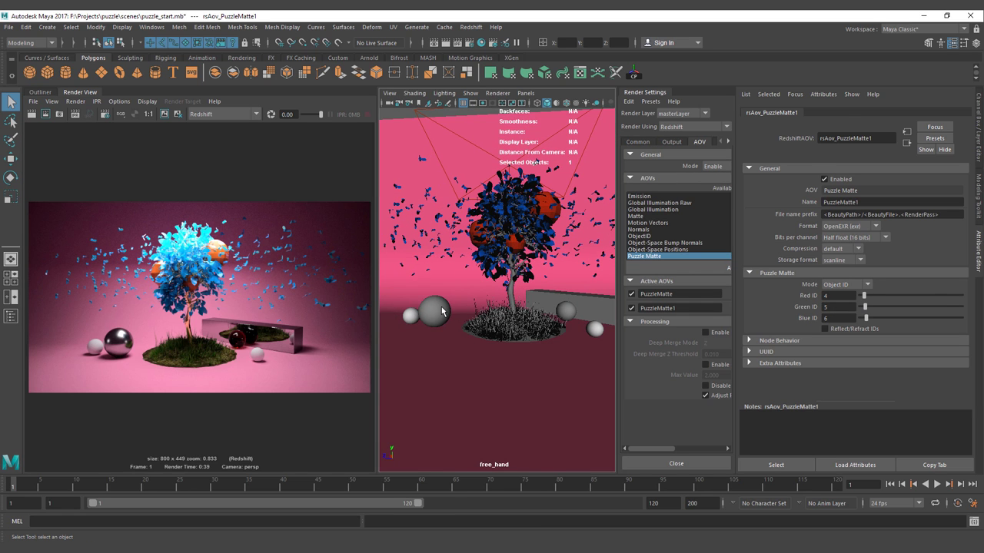
Step: Assign object IDs to the left sphere, the long box (5) and the small sphere (6)
{"action": "left_click", "coordinate": [434, 312]}
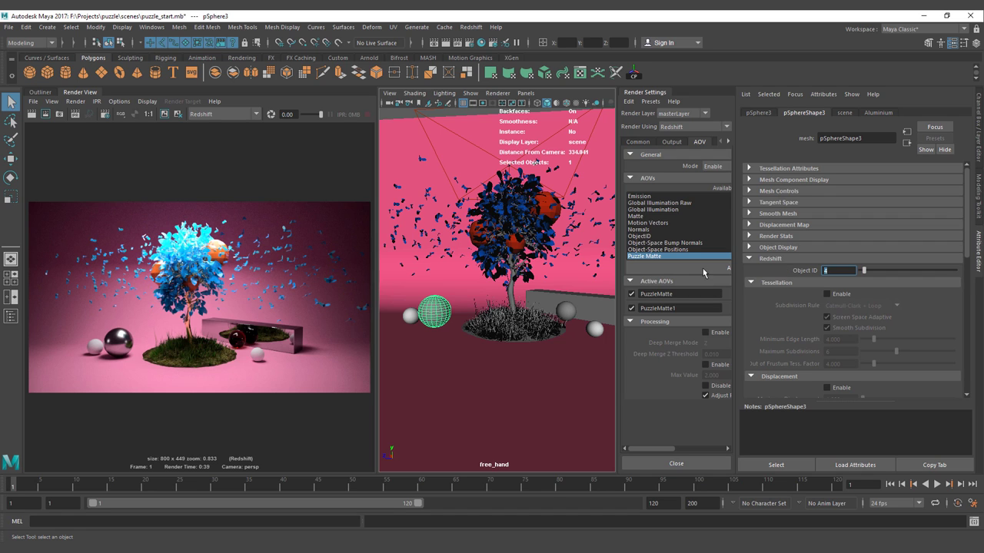
{"action": "left_click_drag", "start_coordinate": [556, 271], "coordinate": [499, 292], "text": "alt"}
{"action": "left_click", "coordinate": [521, 315]}
{"action": "type", "text": "5"}
{"action": "key", "text": "Return"}
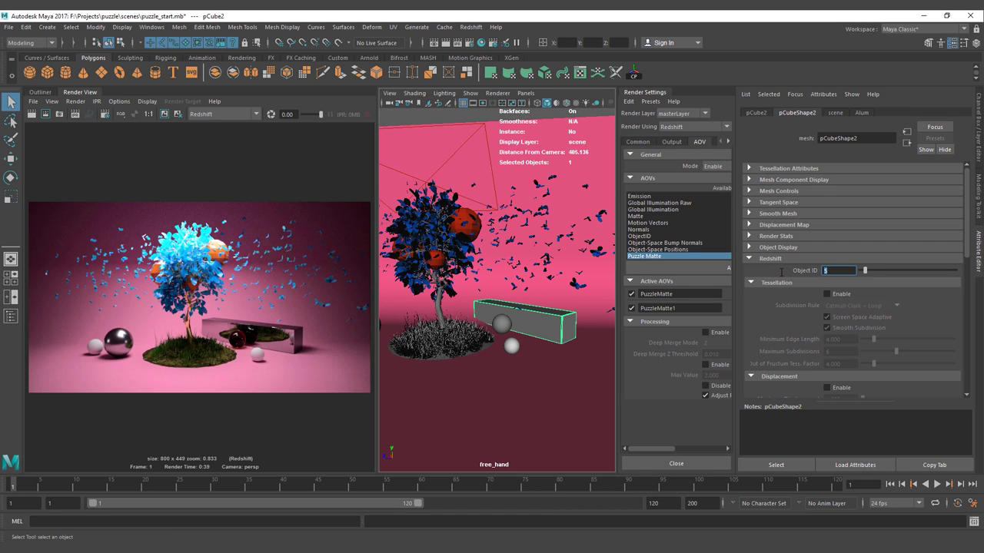
{"action": "left_click", "coordinate": [502, 325]}
{"action": "type", "text": "6"}
{"action": "key", "text": "Return"}
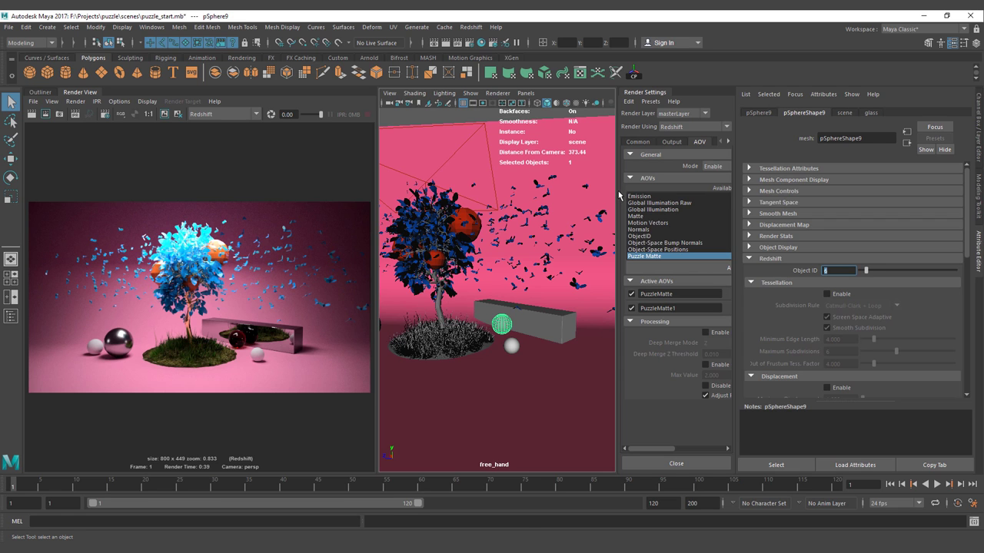
Step: Widen the render settings again and switch back to Nuke
{"action": "left_click_drag", "start_coordinate": [618, 195], "coordinate": [433, 194]}
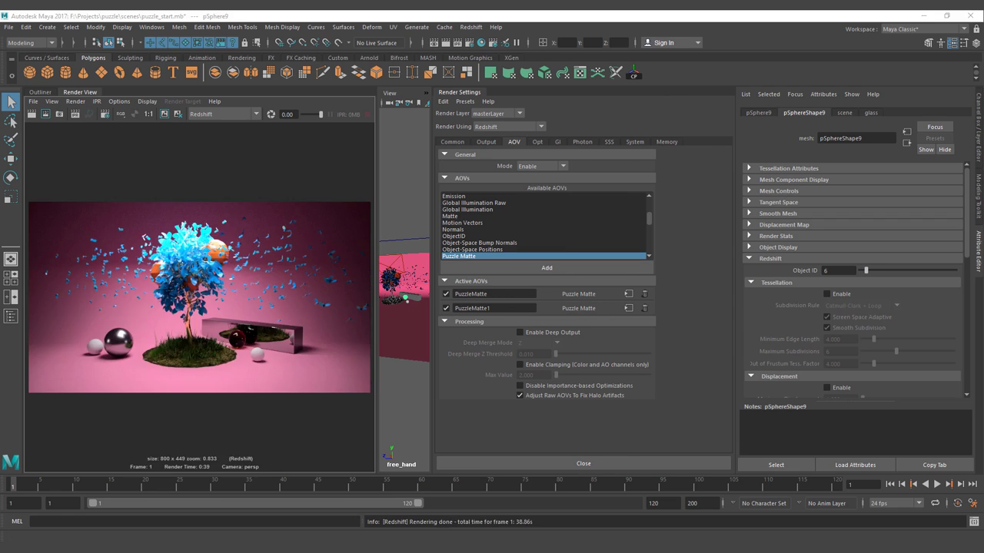
{"action": "mouse_move", "coordinate": [219, 547]}
{"action": "left_click", "coordinate": [273, 508]}
{"action": "key", "text": "Tab"}
Step: Read puzzle.PuzzleMatte1.exr into a new Nuke node and view its RGB, then reopen PuzzleMatte1 in Maya
{"action": "type", "text": "read"}
{"action": "key", "text": "Return"}
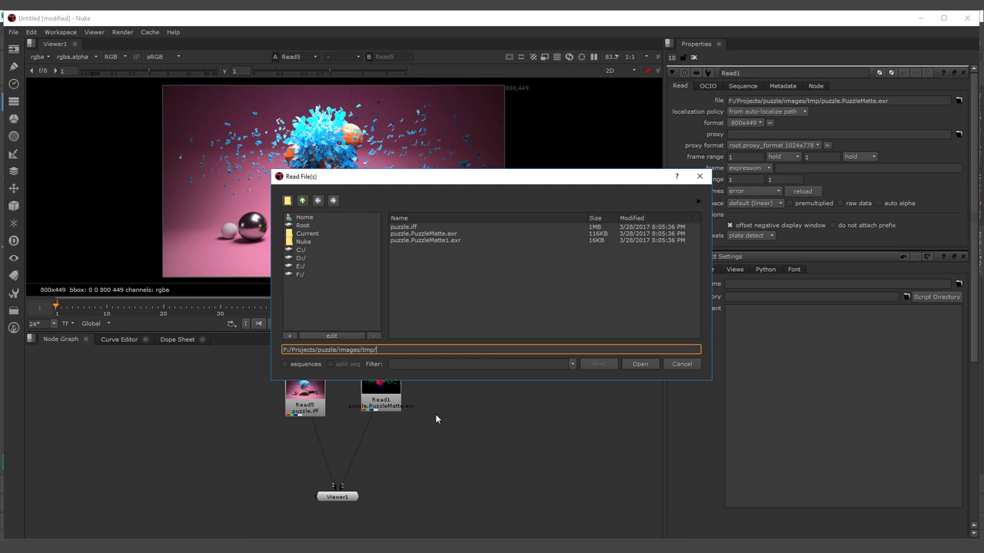
{"action": "left_click", "coordinate": [437, 241]}
{"action": "left_click", "coordinate": [639, 364]}
{"action": "left_click_drag", "start_coordinate": [423, 447], "coordinate": [352, 497]}
{"action": "left_click", "coordinate": [111, 56]}
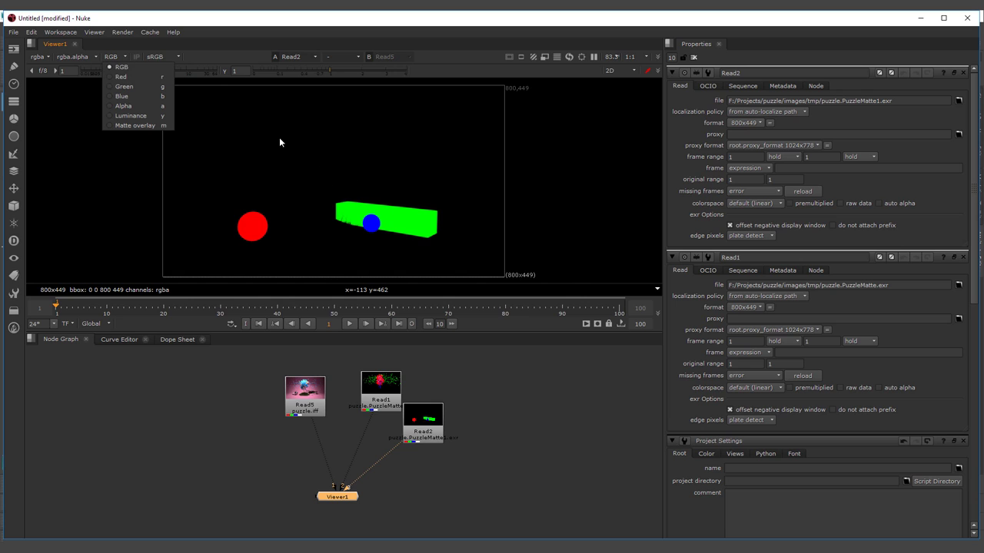
{"action": "left_click", "coordinate": [365, 154]}
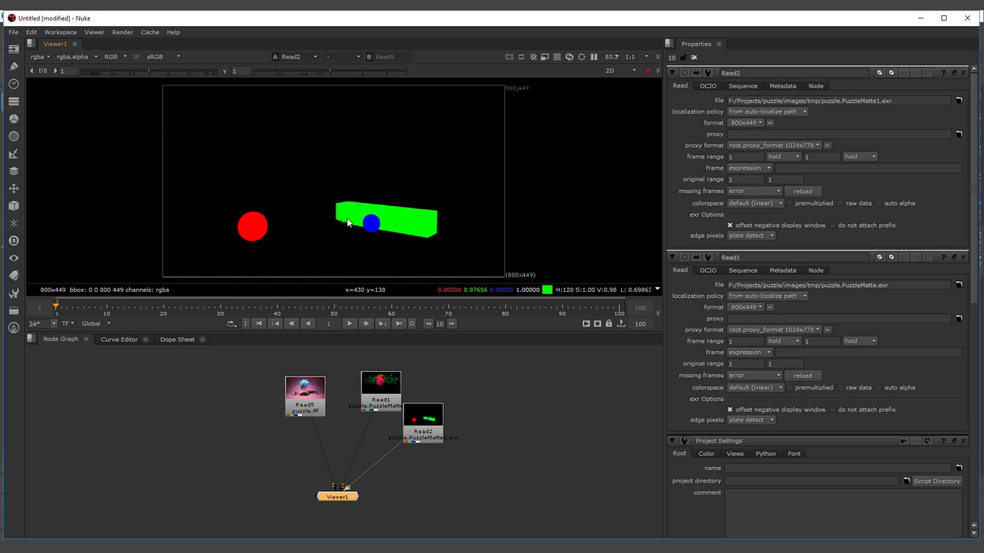
{"action": "left_click", "coordinate": [324, 516]}
{"action": "left_click", "coordinate": [631, 304]}
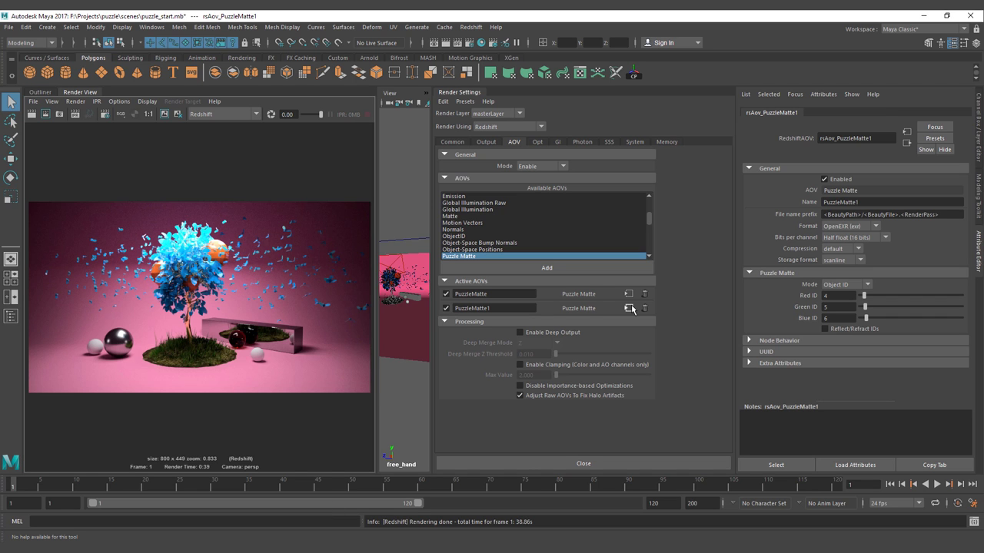
Step: Enable Reflect/Refract IDs on rsAov_PuzzleMatte1, re-render the frame, and select Read2 in Nuke
{"action": "left_click", "coordinate": [825, 329]}
{"action": "left_click", "coordinate": [33, 114]}
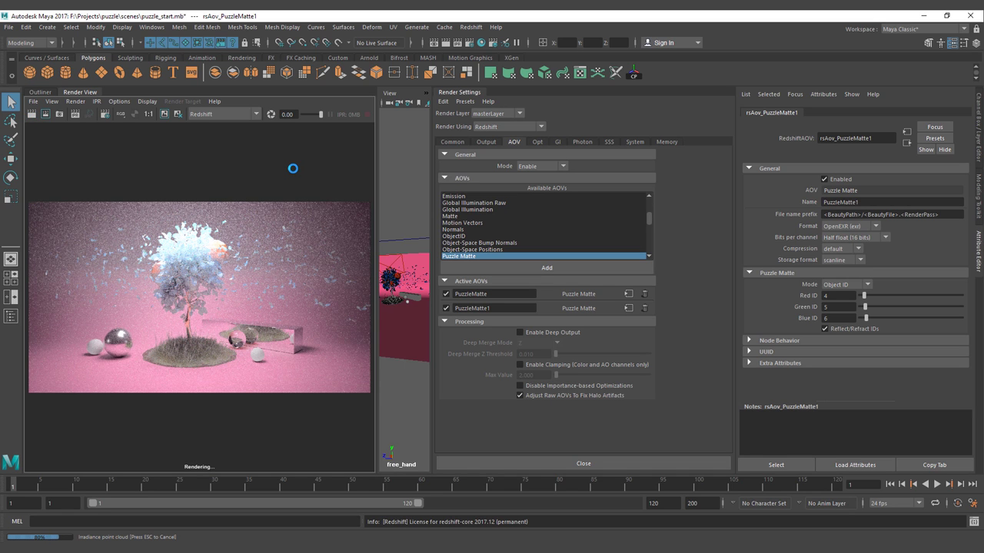
{"action": "left_click", "coordinate": [285, 507]}
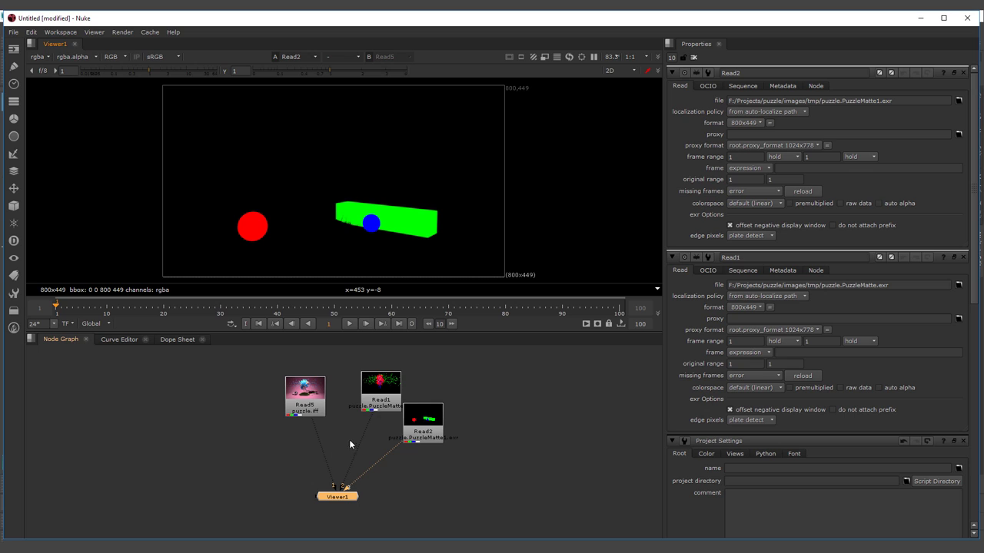
{"action": "left_click", "coordinate": [432, 428]}
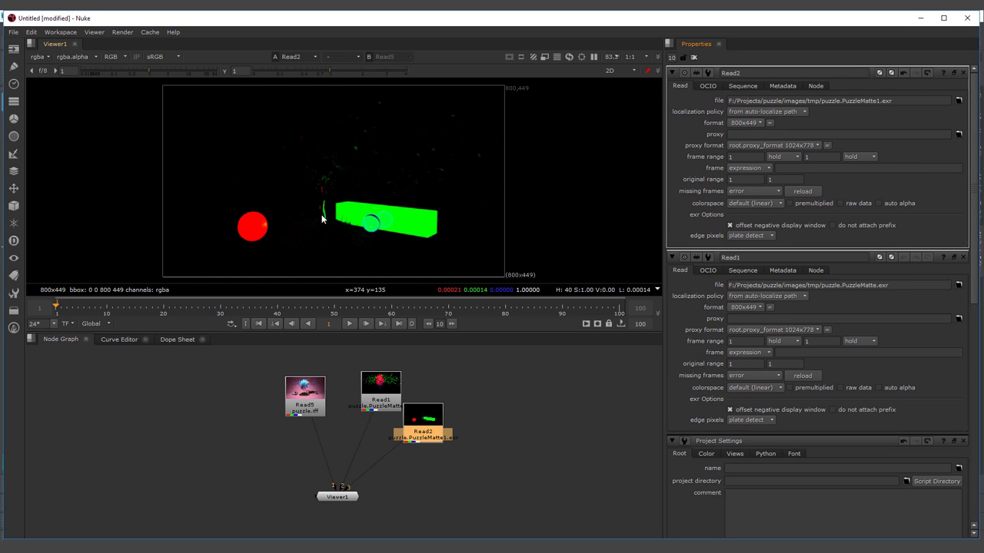
Step: Zoom and pan around Read2's matte in the Nuke Viewer to inspect the red ball and green box
{"action": "scroll", "coordinate": [300, 217], "scroll_direction": "up", "scroll_amount": 1}
{"action": "scroll", "coordinate": [300, 217], "scroll_direction": "up", "scroll_amount": 2}
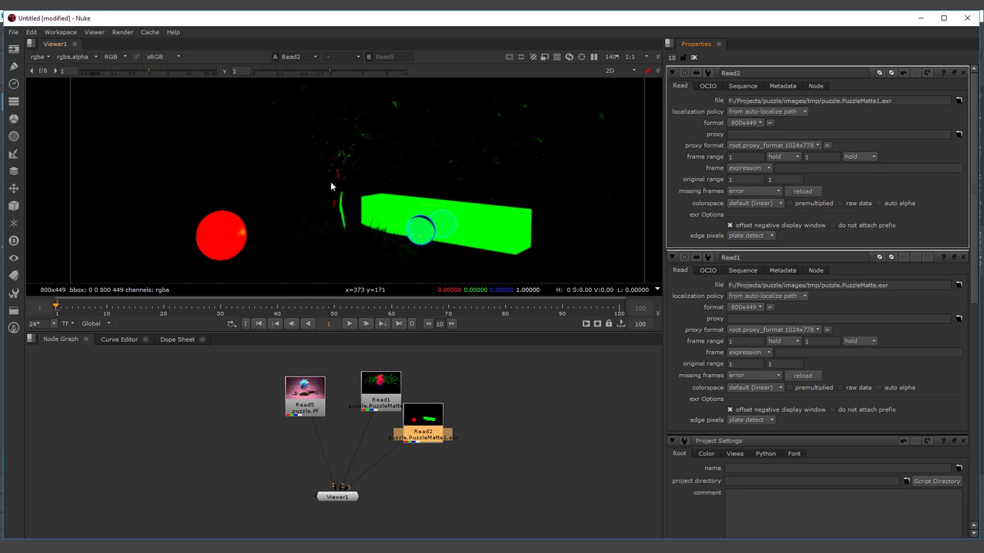
{"action": "scroll", "coordinate": [412, 128], "scroll_direction": "down", "scroll_amount": 1}
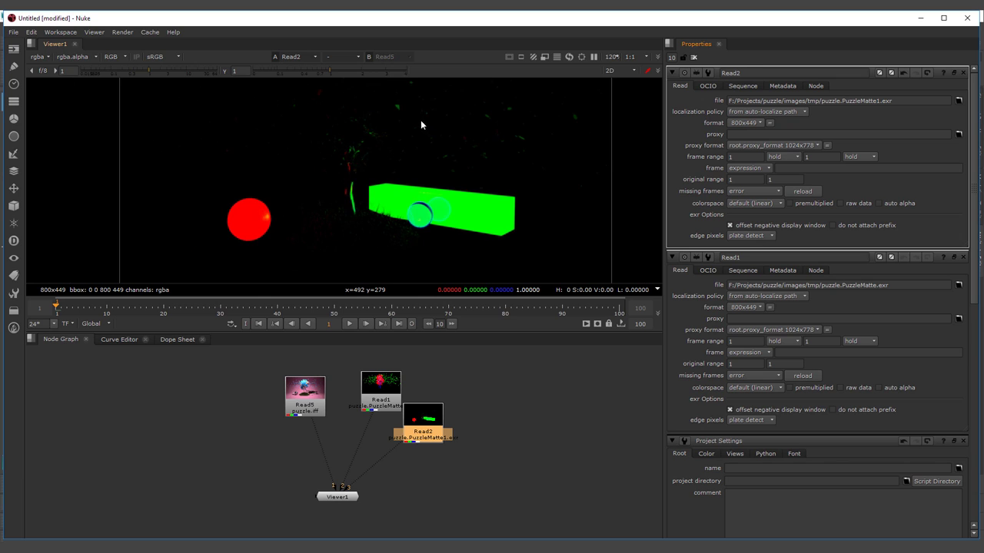
{"action": "scroll", "coordinate": [407, 154], "scroll_direction": "up", "scroll_amount": 4}
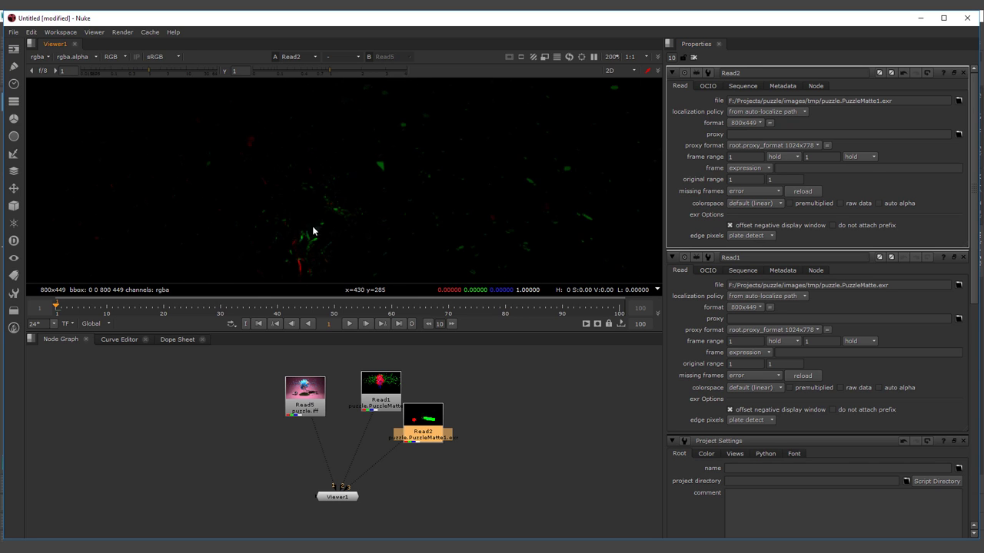
{"action": "middle_click_drag", "start_coordinate": [424, 191], "coordinate": [272, 237]}
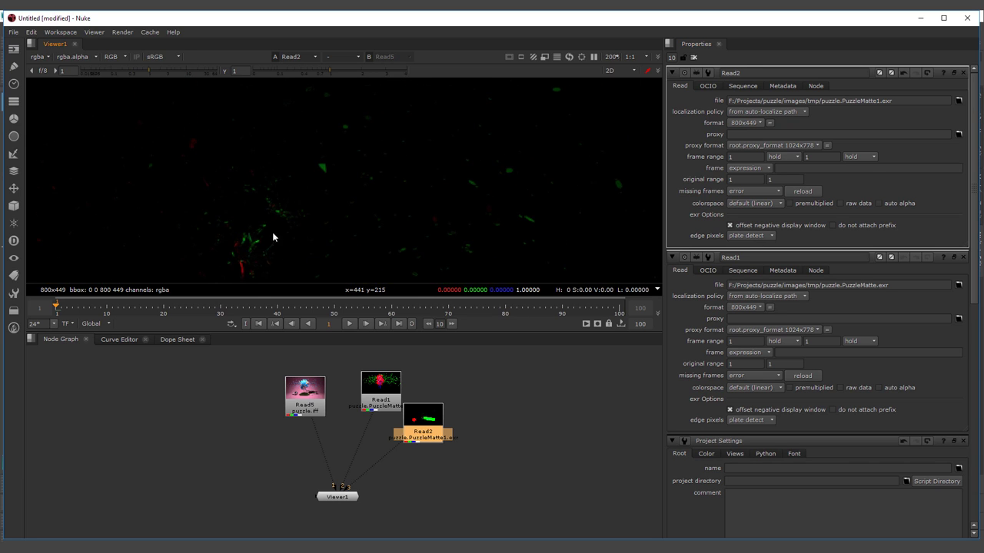
{"action": "scroll", "coordinate": [424, 193], "scroll_direction": "down", "scroll_amount": 2}
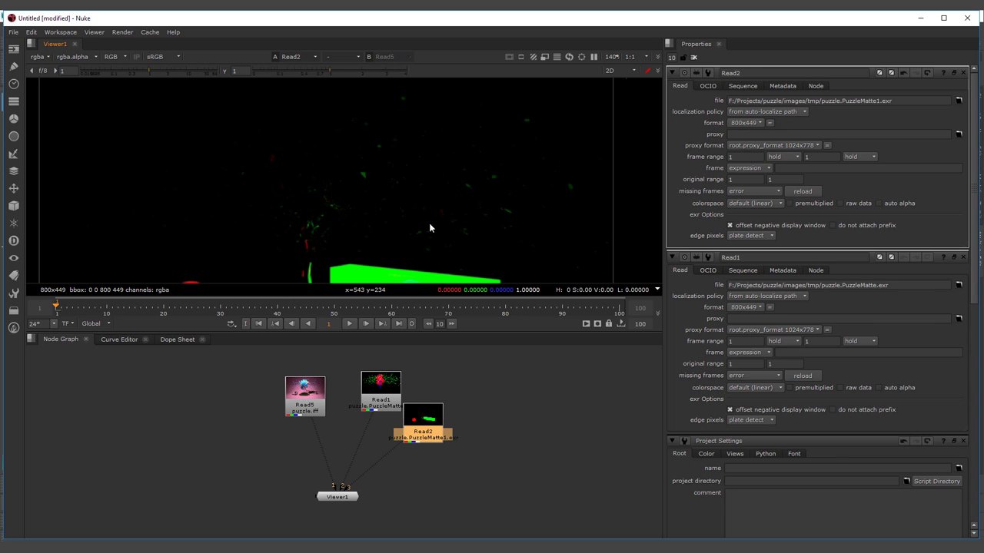
{"action": "scroll", "coordinate": [419, 153], "scroll_direction": "down", "scroll_amount": 2}
{"action": "middle_click_drag", "start_coordinate": [420, 169], "coordinate": [413, 193]}
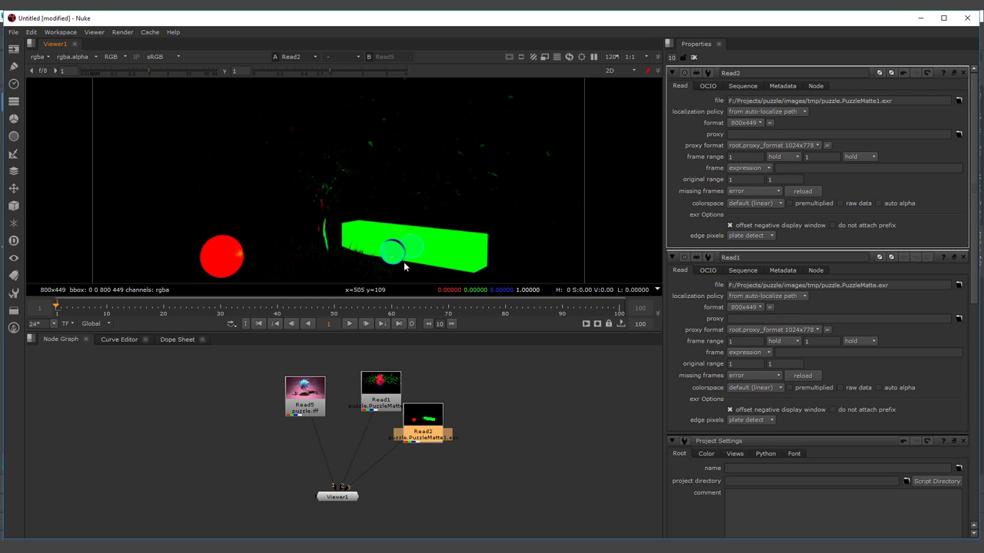
{"action": "scroll", "coordinate": [404, 262], "scroll_direction": "down", "scroll_amount": 2}
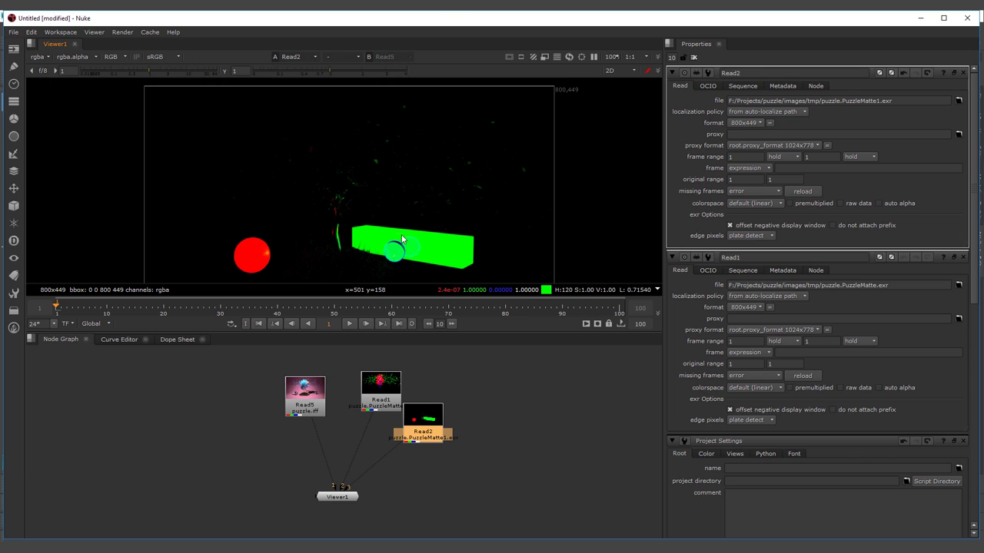
{"action": "middle_click_drag", "start_coordinate": [404, 261], "coordinate": [392, 246]}
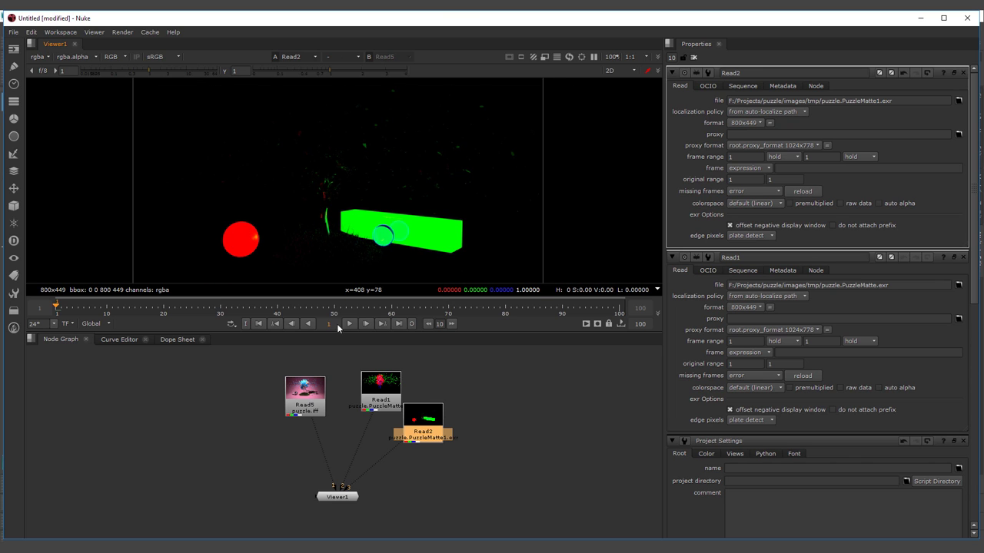
{"action": "left_click", "coordinate": [345, 507]}
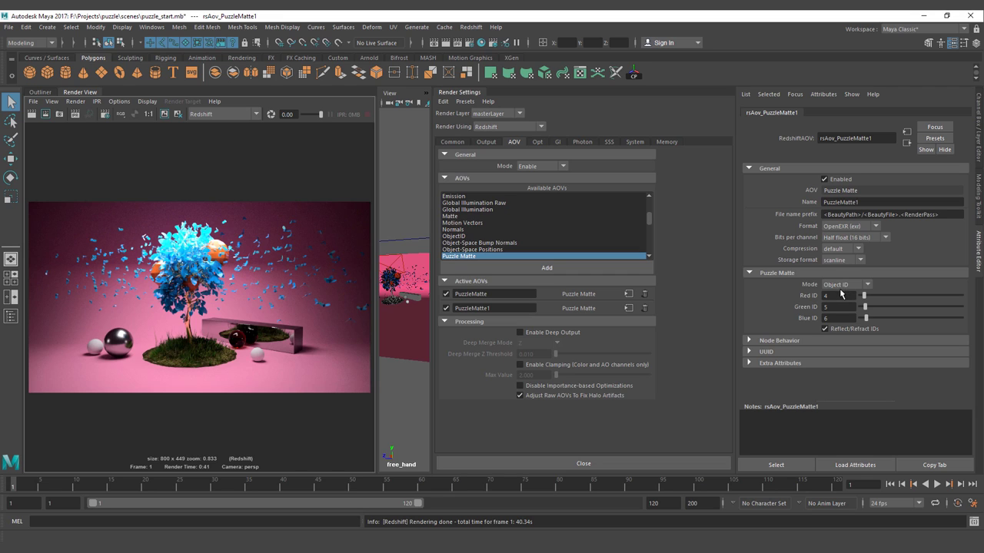
Step: Add another Puzzle Matte AOV and set PuzzleMatte3 to Object ID mode with IDs 10, 11 and 12
{"action": "left_click", "coordinate": [480, 266]}
{"action": "left_click_drag", "start_coordinate": [433, 296], "coordinate": [434, 261]}
{"action": "left_click", "coordinate": [484, 307]}
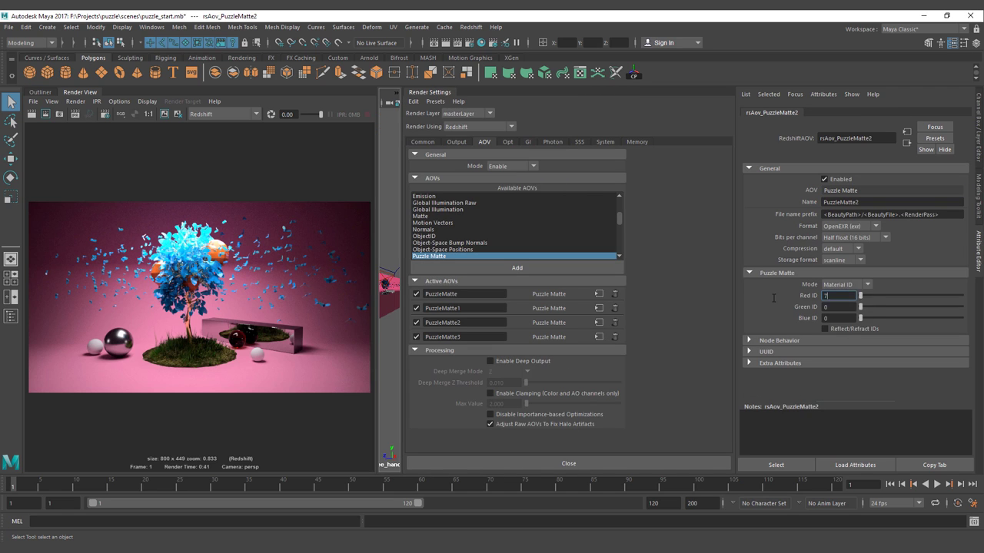
{"action": "left_click", "coordinate": [599, 308]}
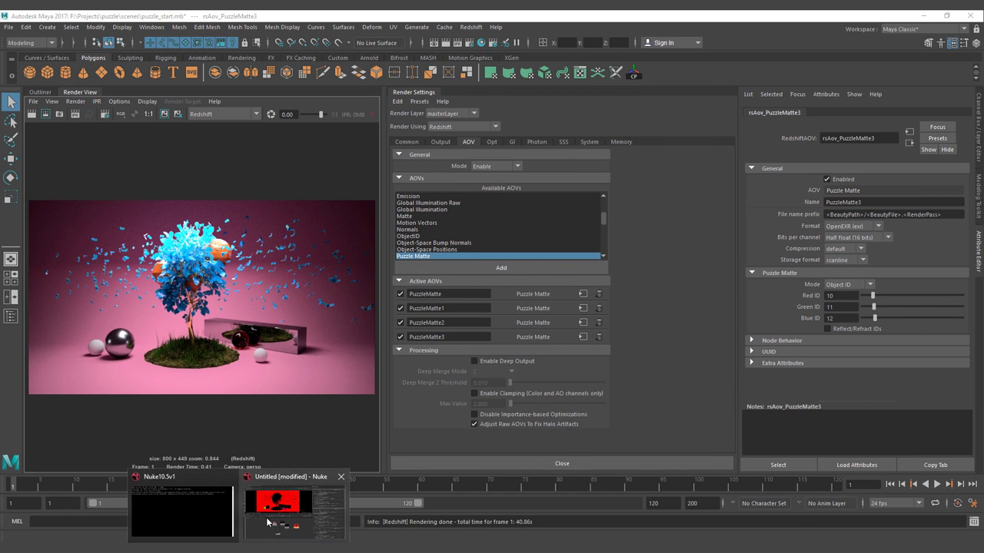
{"action": "left_click", "coordinate": [294, 507]}
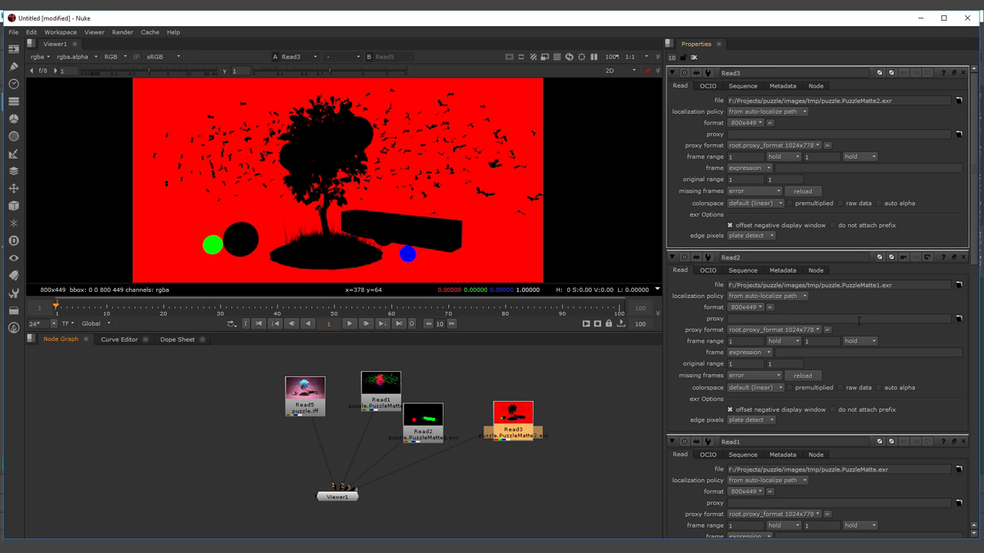
Step: Reload Read3 and add a Read4 node loading puzzle.PuzzleMatte3.exr, wired into Viewer1
{"action": "left_click", "coordinate": [802, 192]}
{"action": "left_click", "coordinate": [604, 408]}
{"action": "key", "text": "Tab"}
{"action": "type", "text": "read"}
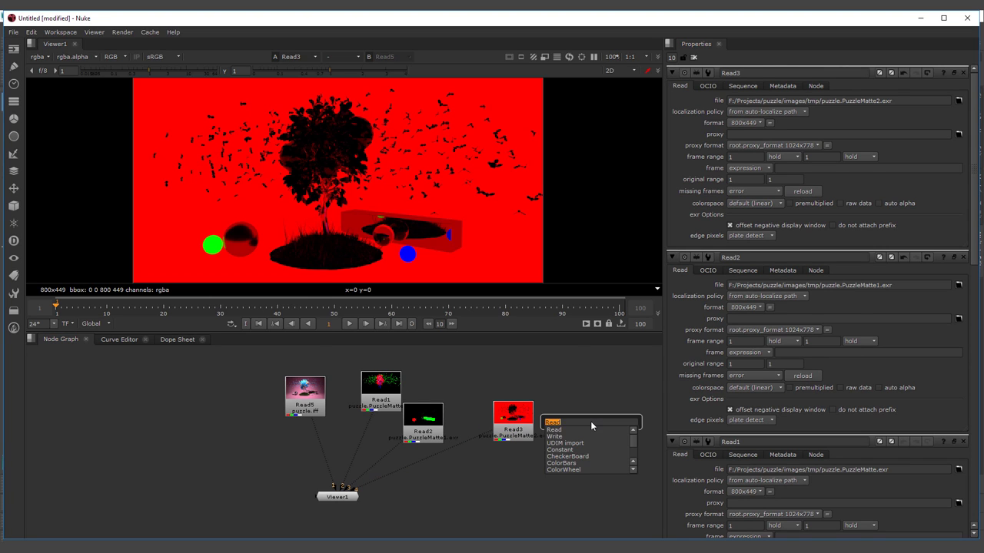
{"action": "key", "text": "Return"}
{"action": "left_click", "coordinate": [439, 254]}
{"action": "left_click", "coordinate": [634, 363]}
{"action": "left_click_drag", "start_coordinate": [590, 446], "coordinate": [361, 483]}
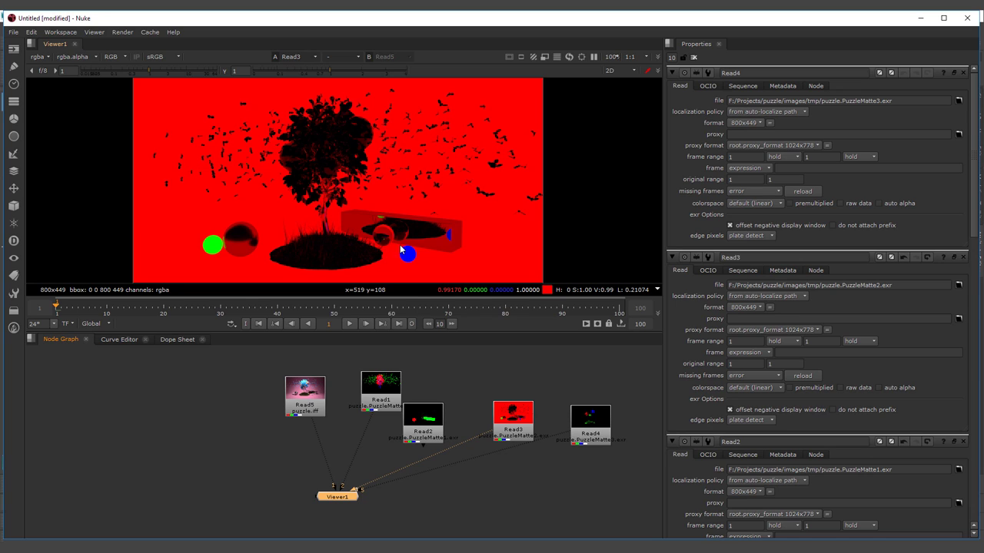
{"action": "left_click_drag", "start_coordinate": [424, 439], "coordinate": [445, 420]}
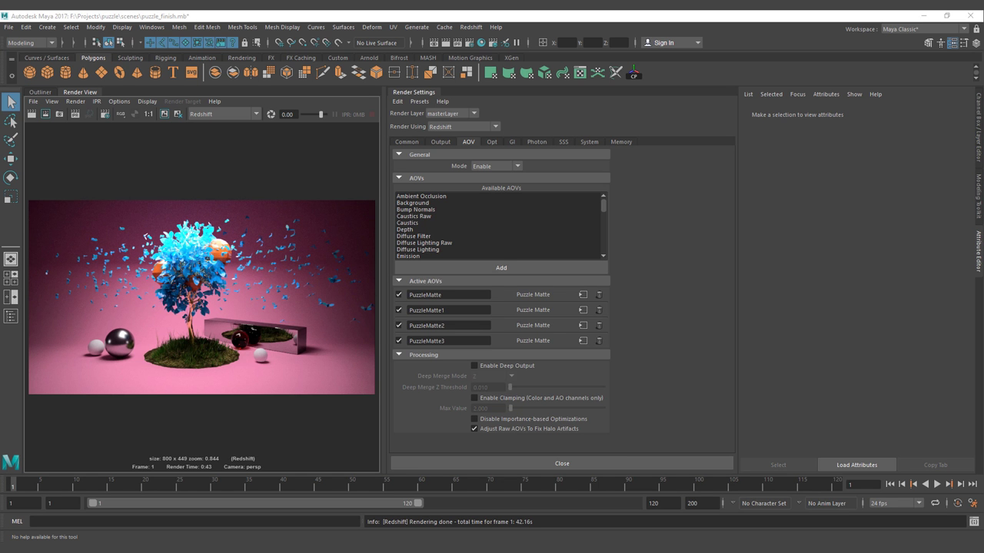
Step: Enable Motion Blur in the Output settings and check the persp camera's rsBokeh2 depth-of-field settings
{"action": "left_click", "coordinate": [441, 143]}
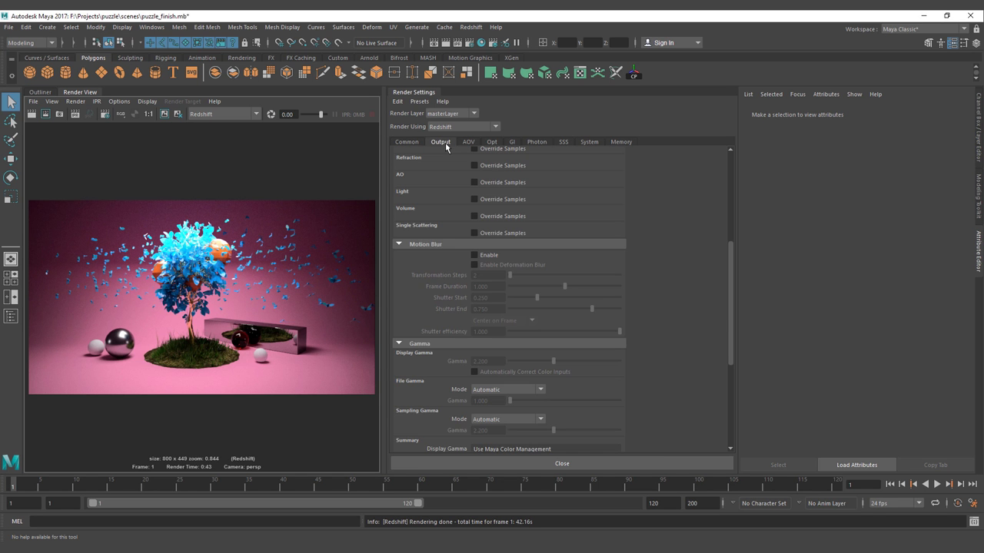
{"action": "left_click", "coordinate": [483, 257]}
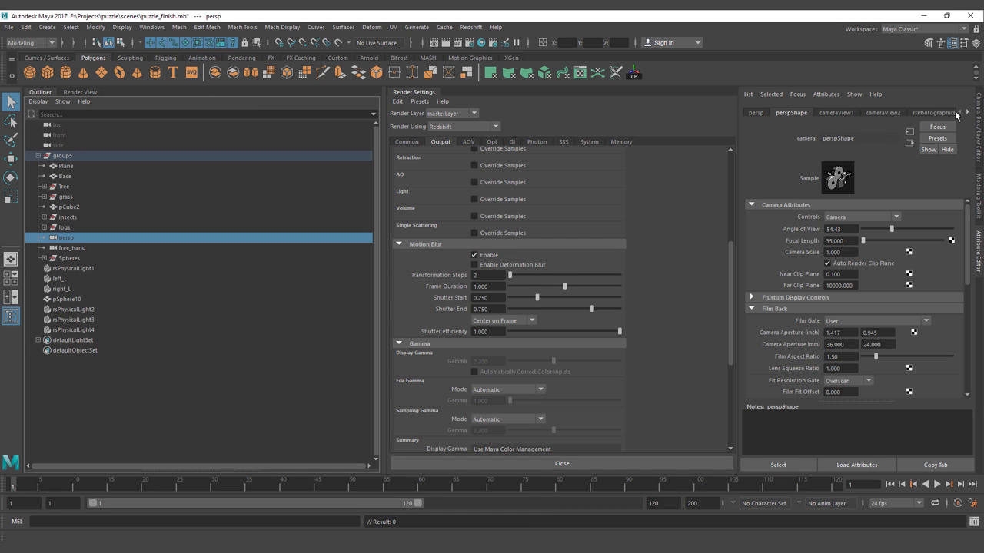
{"action": "left_click", "coordinate": [969, 113]}
{"action": "left_click", "coordinate": [970, 113]}
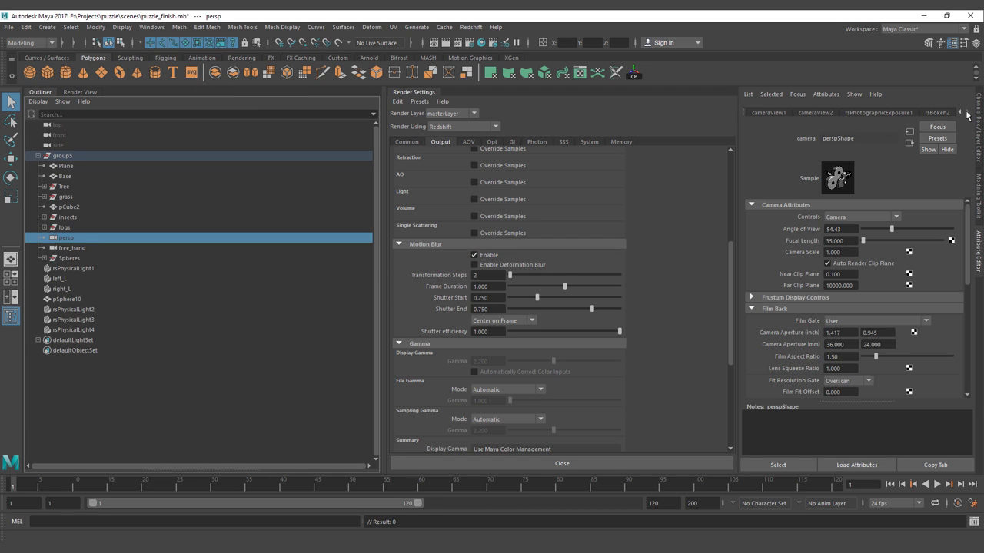
{"action": "left_click", "coordinate": [948, 113]}
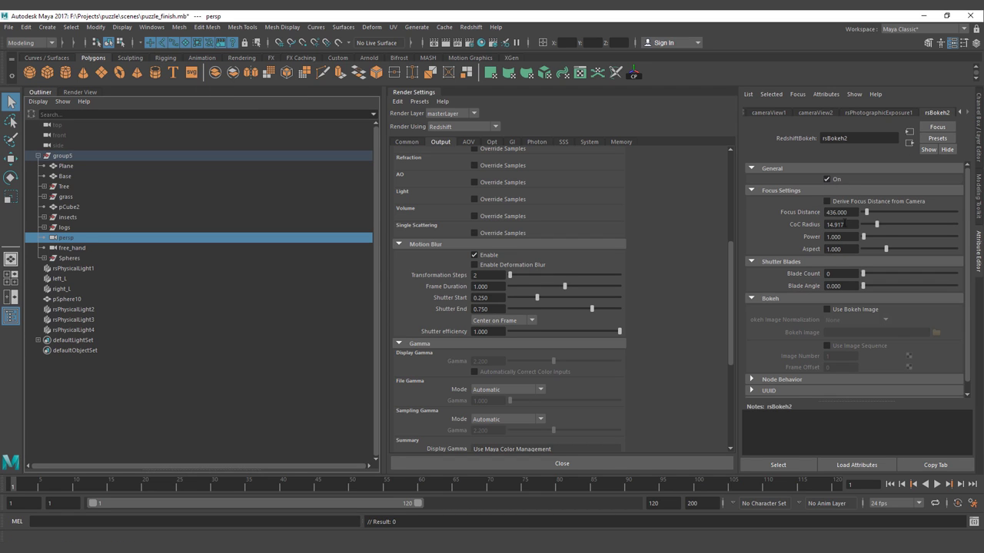
Step: Re-render the frame with motion blur and bokeh in the Render View, stepping to frame 6
{"action": "left_click", "coordinate": [82, 94]}
{"action": "left_click", "coordinate": [31, 115]}
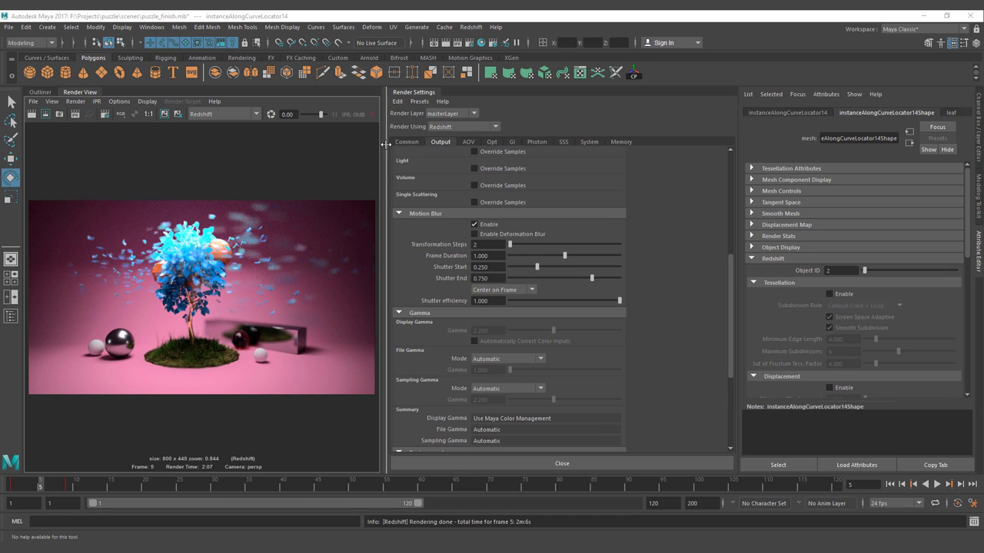
{"action": "left_click_drag", "start_coordinate": [387, 143], "coordinate": [620, 143]}
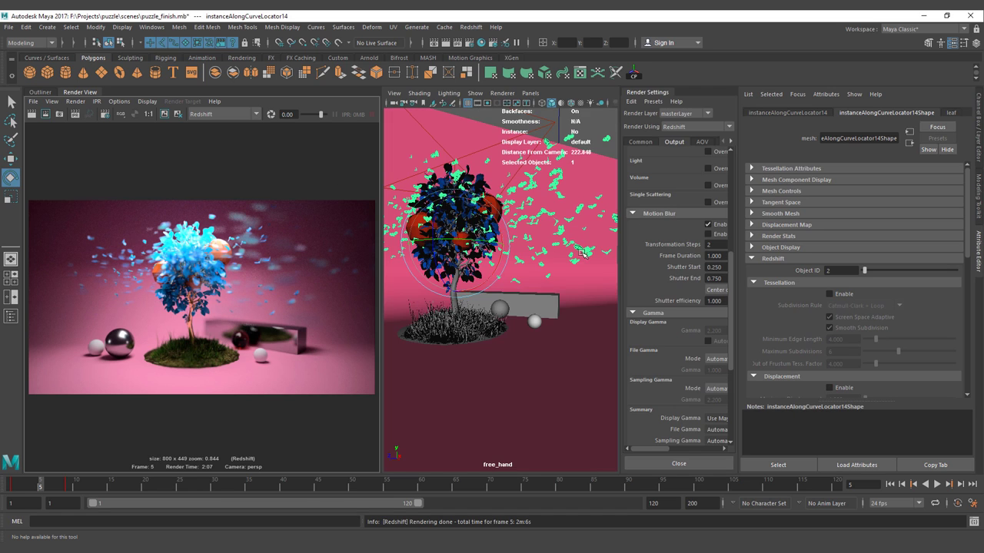
{"action": "left_click", "coordinate": [46, 486]}
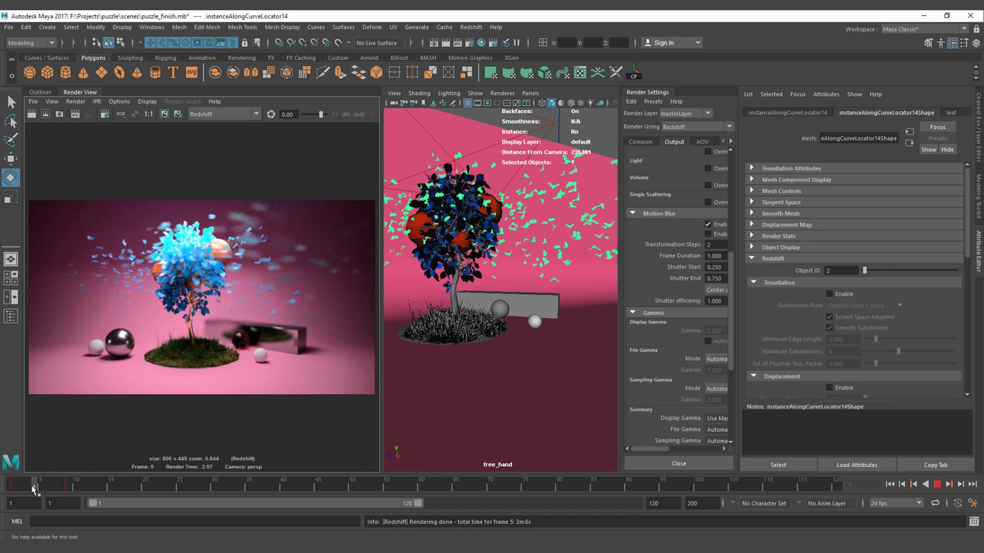
{"action": "left_click_drag", "start_coordinate": [618, 222], "coordinate": [381, 222]}
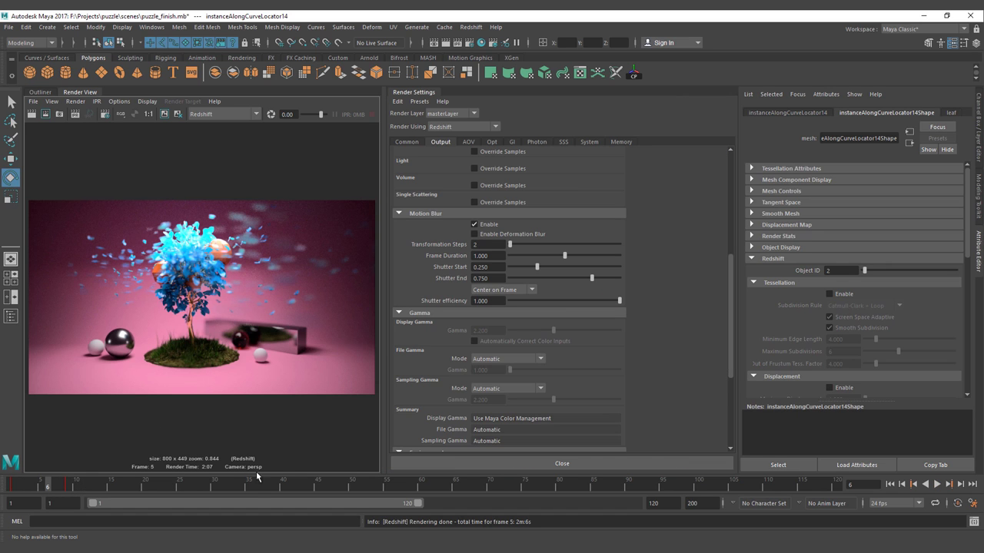
{"action": "mouse_move", "coordinate": [238, 547]}
{"action": "left_click", "coordinate": [296, 513]}
{"action": "scroll", "coordinate": [740, 473], "scroll_direction": "down", "scroll_amount": 2}
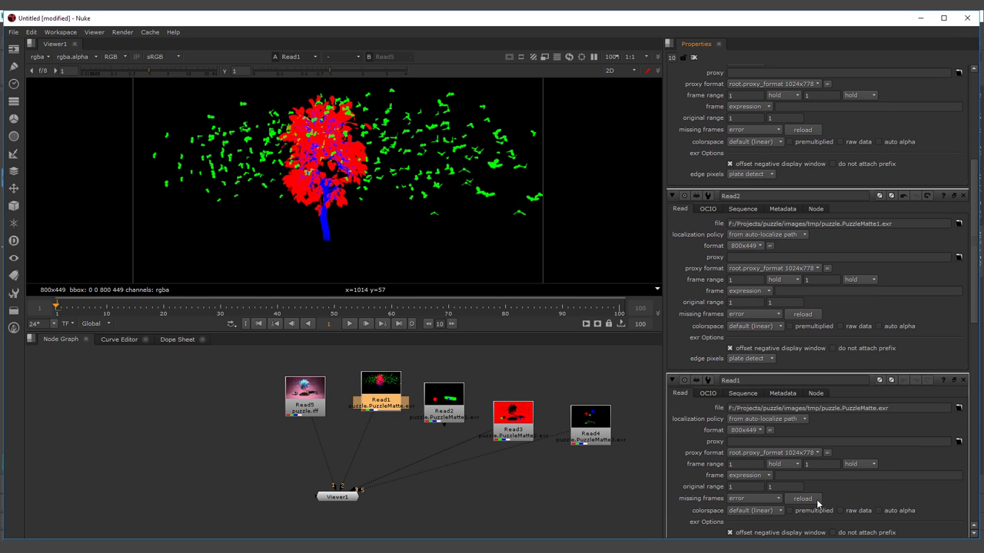
Step: Reload Read1 with the blurred render, view Read2's matte, then switch the viewer back to Read1
{"action": "left_click", "coordinate": [813, 499]}
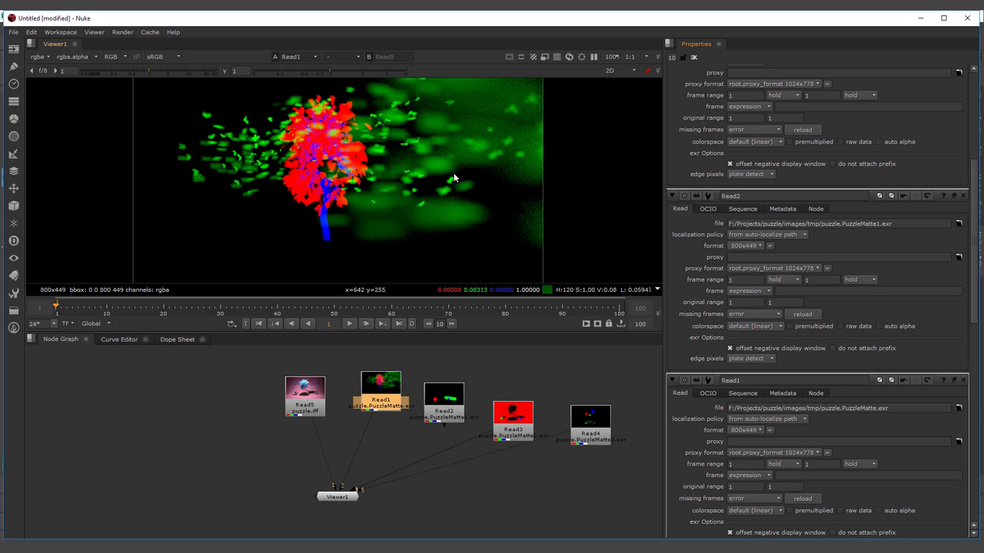
{"action": "scroll", "coordinate": [451, 116], "scroll_direction": "down", "scroll_amount": 2}
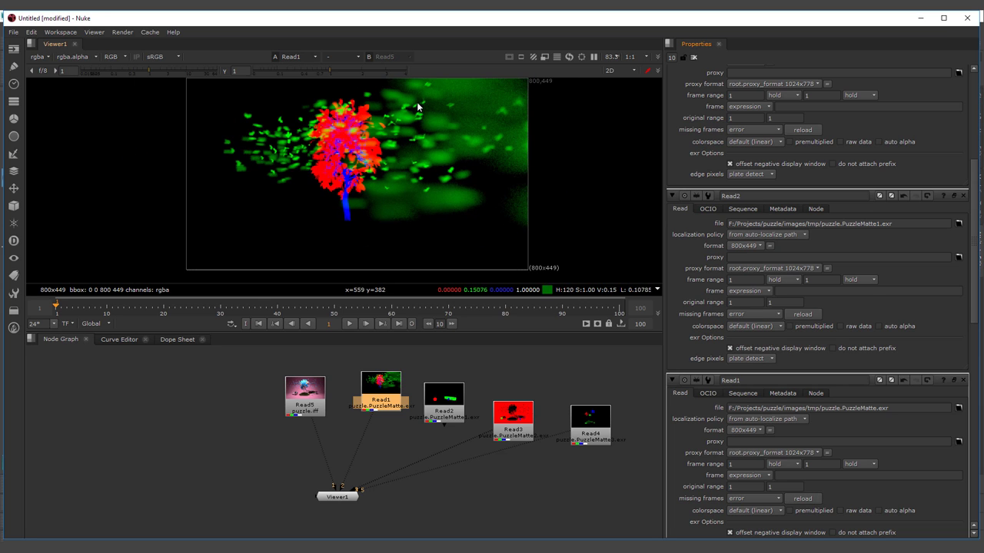
{"action": "left_click", "coordinate": [452, 399]}
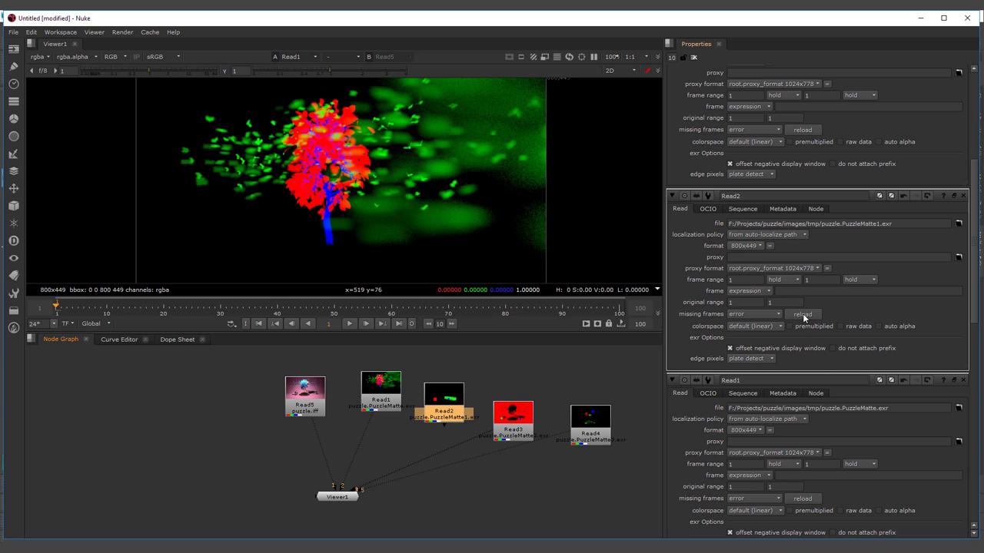
{"action": "key", "text": "2"}
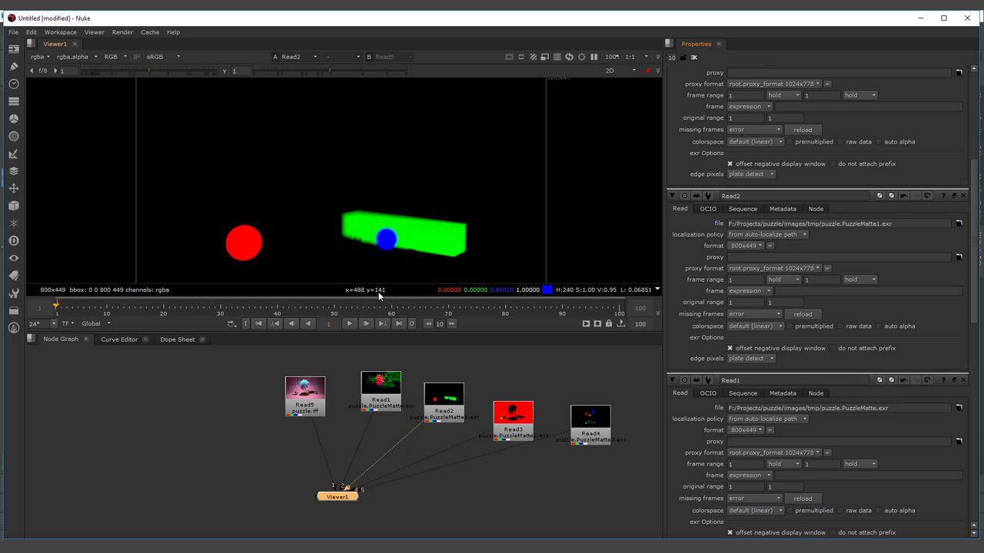
{"action": "key", "text": "1"}
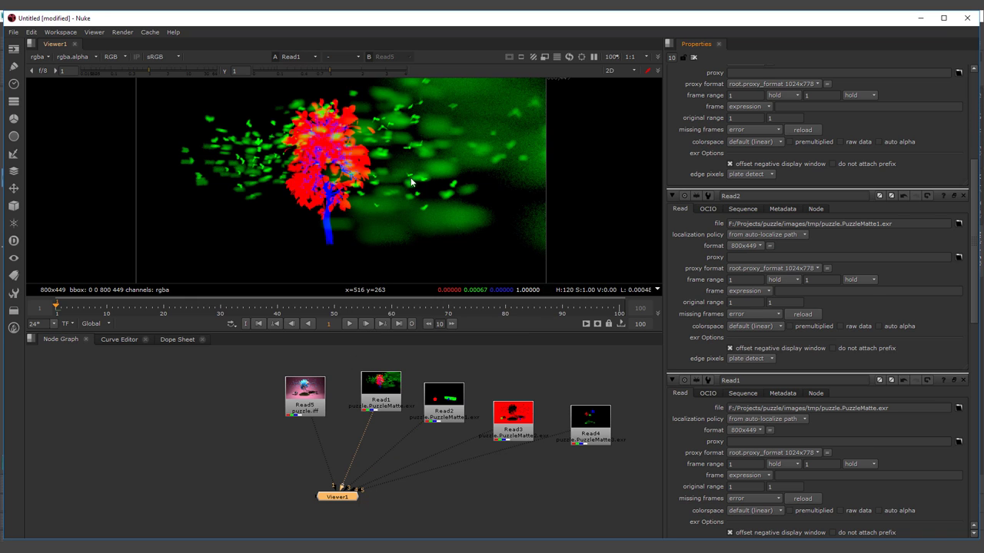